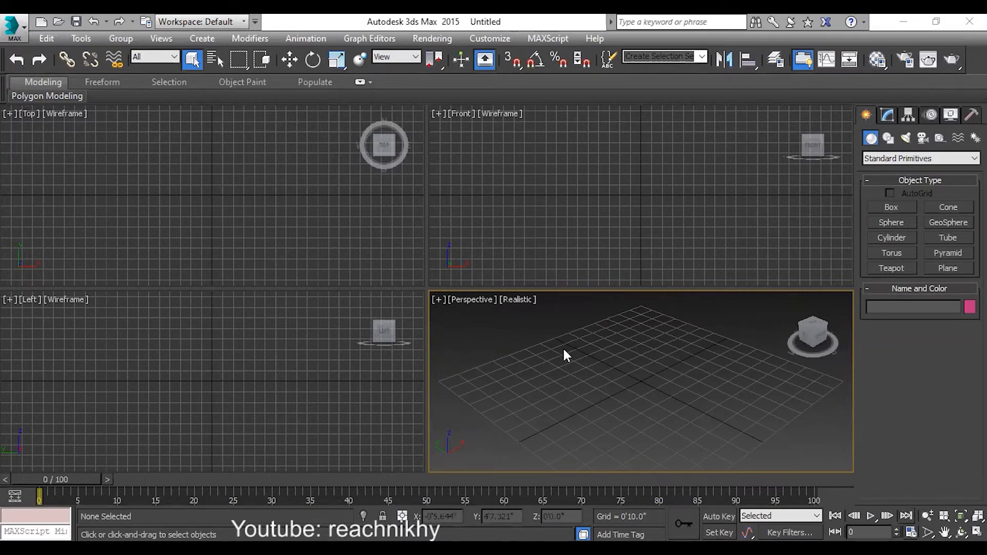
- Create a teapot about 1'8.5" in radius at the Perspective grid's centre and zoom only that view in and out
click(891, 267)
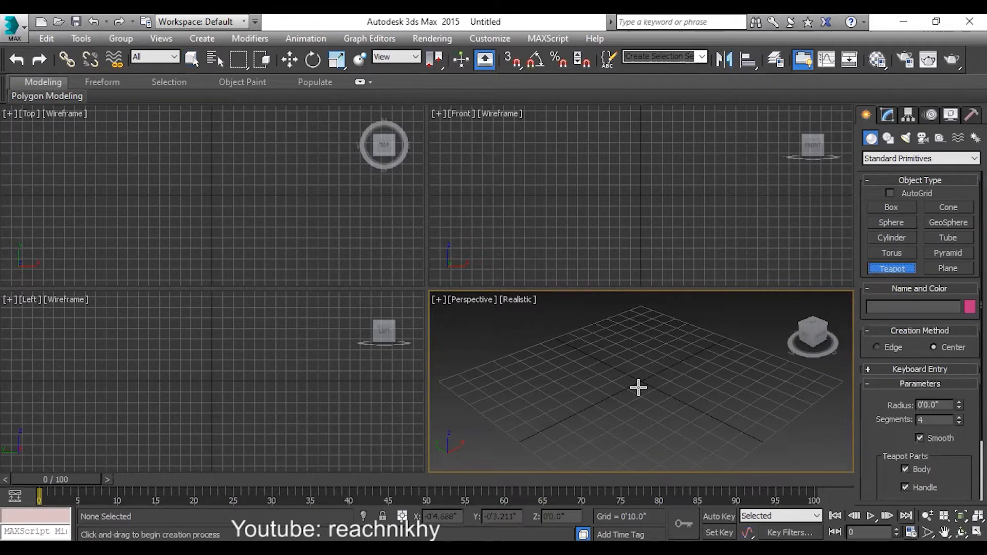
drag(638, 388, 638, 366)
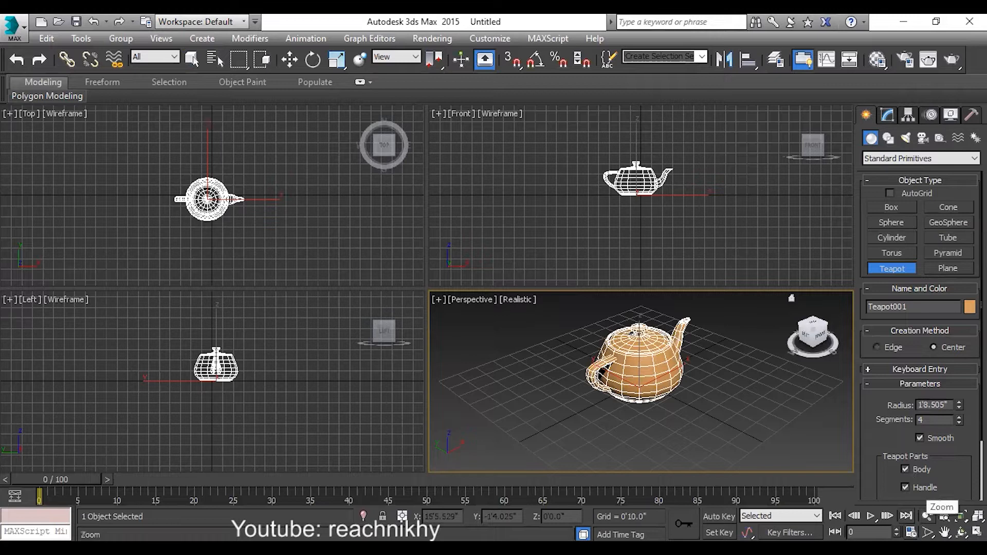
click(927, 516)
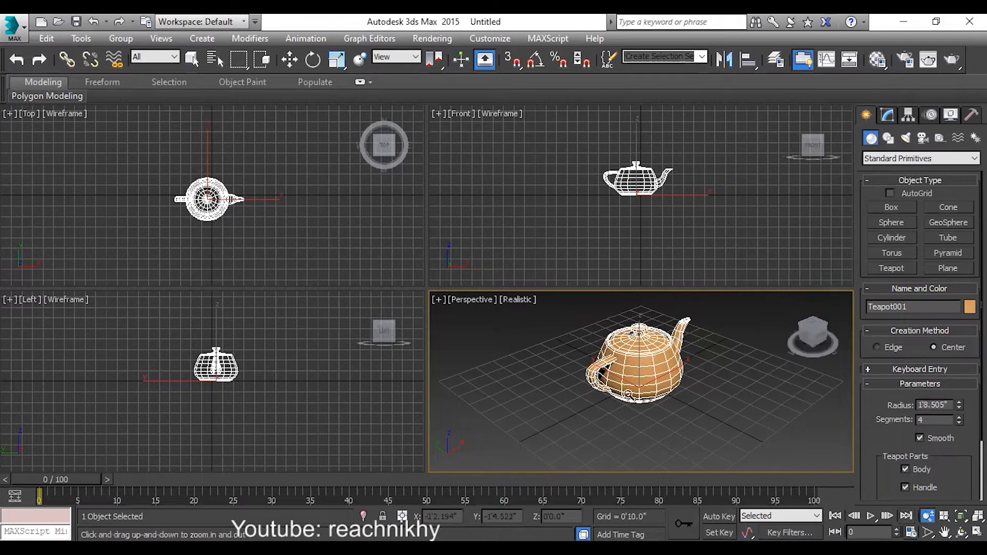
mouse_move(640, 337)
mouse_down()
mouse_move(623, 410)
mouse_move(623, 309)
mouse_move(624, 412)
mouse_move(623, 337)
mouse_up()
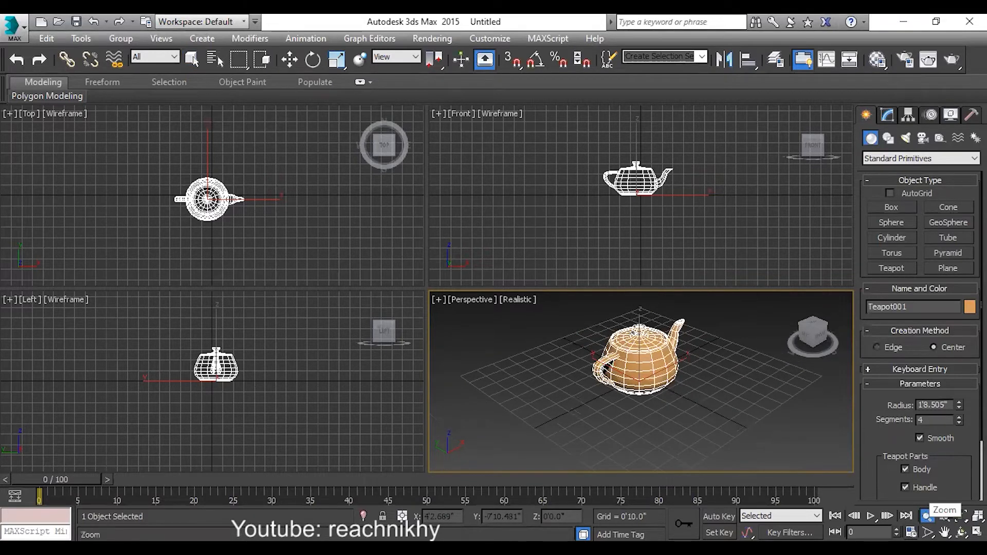
click(927, 515)
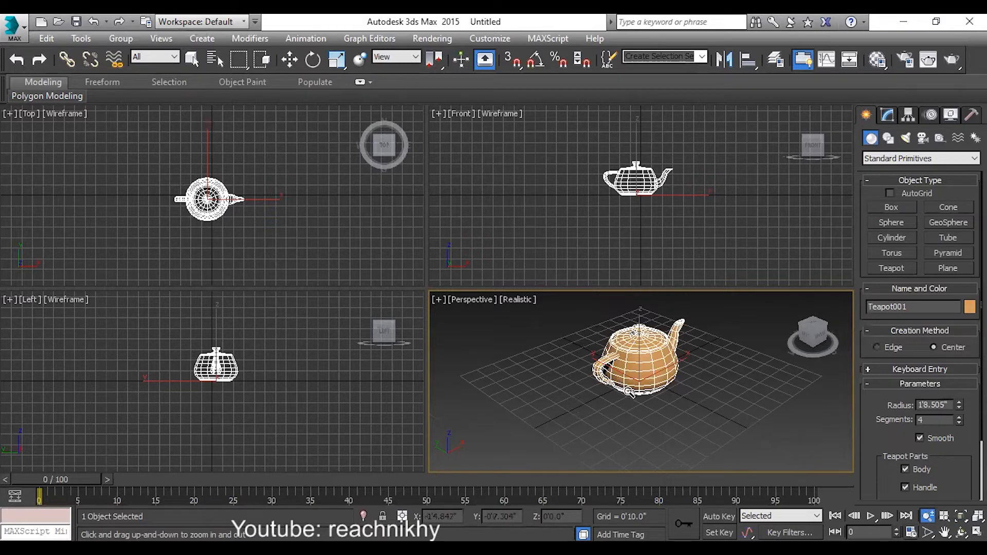
mouse_move(630, 392)
mouse_down()
mouse_move(626, 360)
mouse_move(618, 406)
mouse_move(616, 381)
mouse_up()
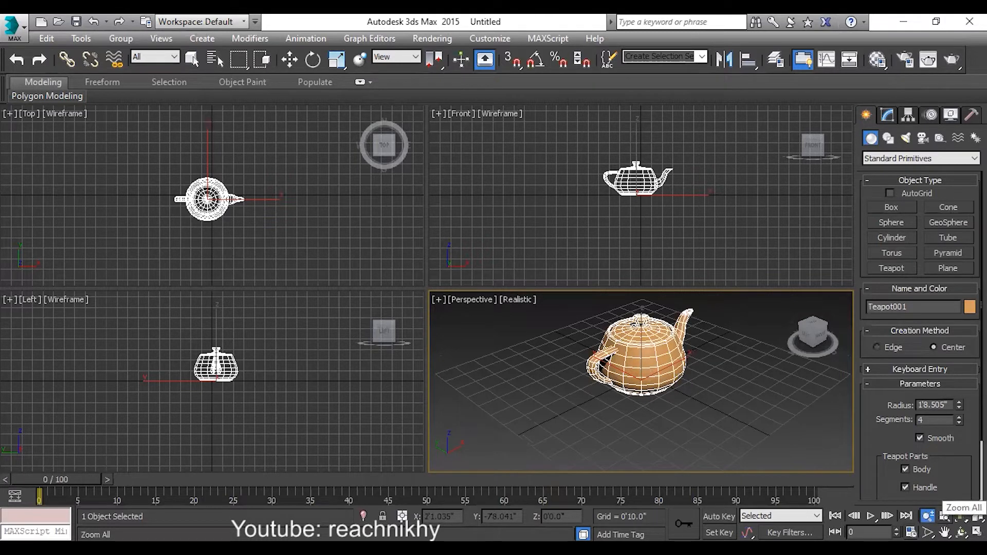
- Compare zooming all four viewports together with Zoom All against zooming only the Perspective view with Zoom
click(945, 516)
drag(634, 364, 623, 405)
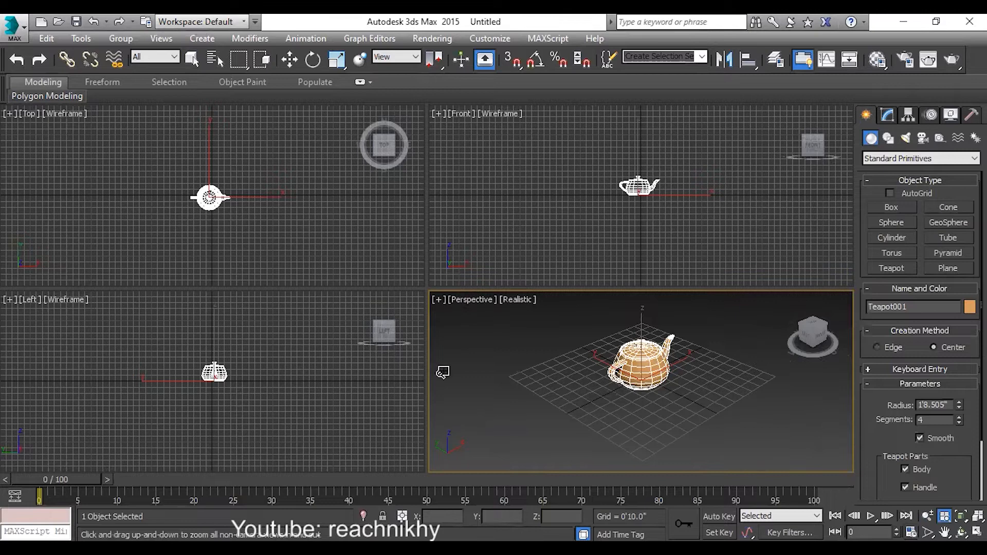
drag(643, 382, 622, 369)
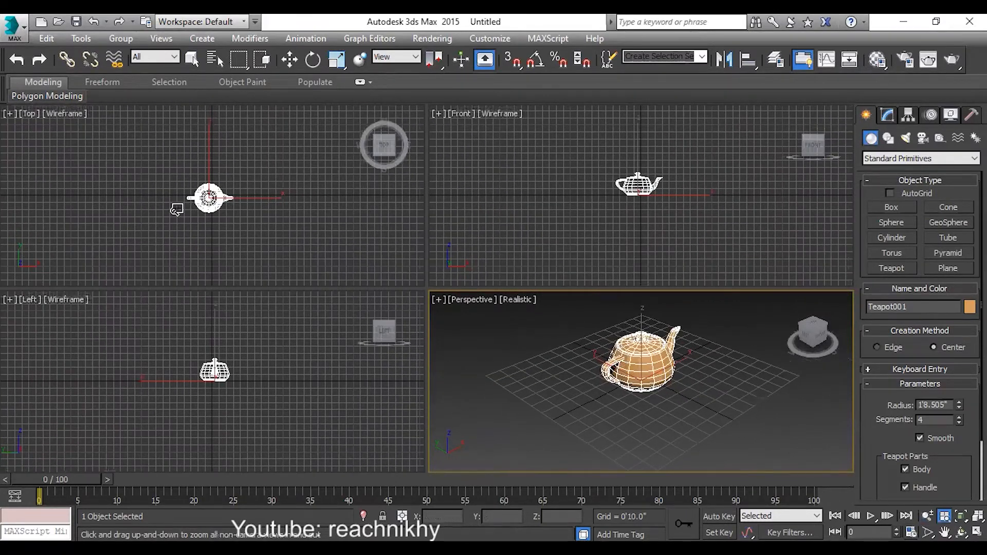
click(928, 516)
drag(633, 358, 622, 421)
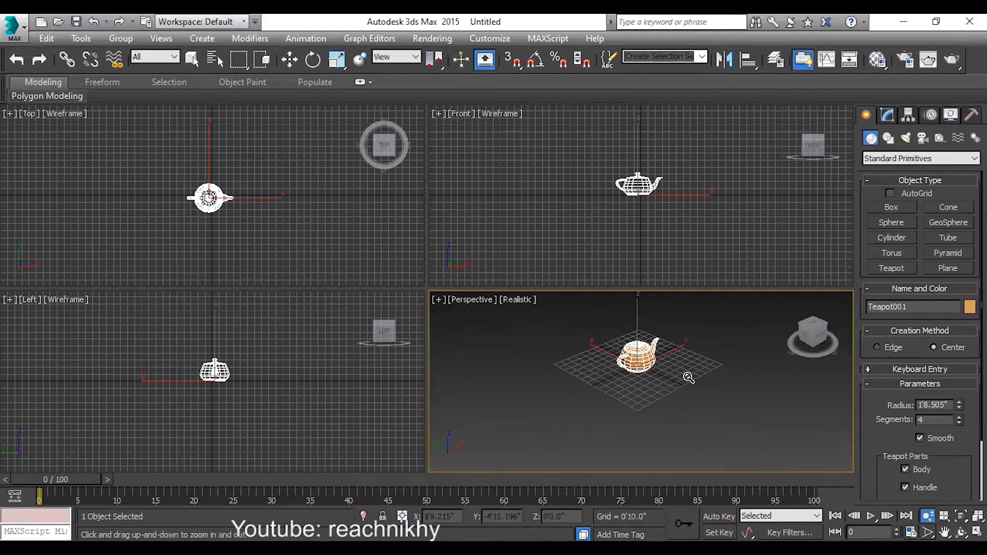
click(944, 516)
drag(657, 370, 657, 364)
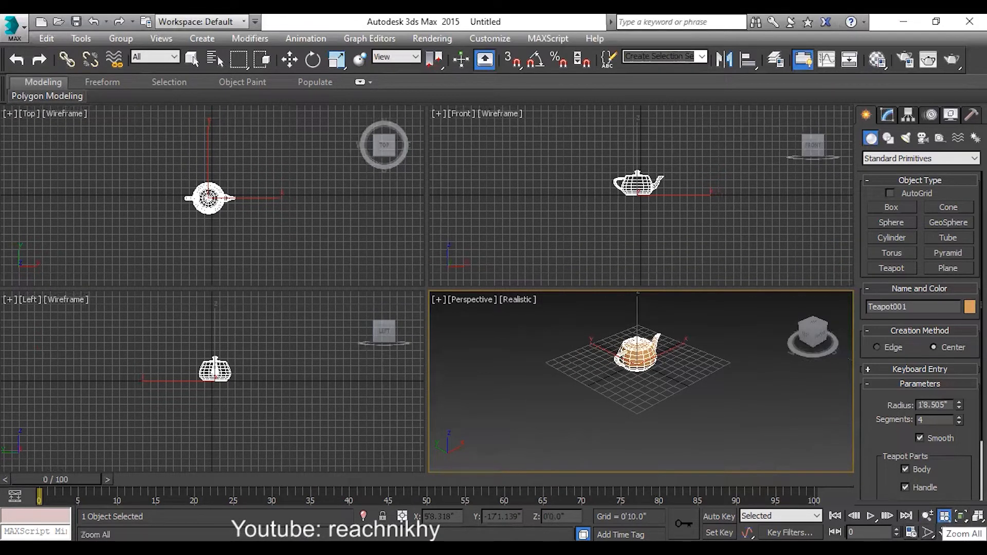
drag(609, 362, 605, 382)
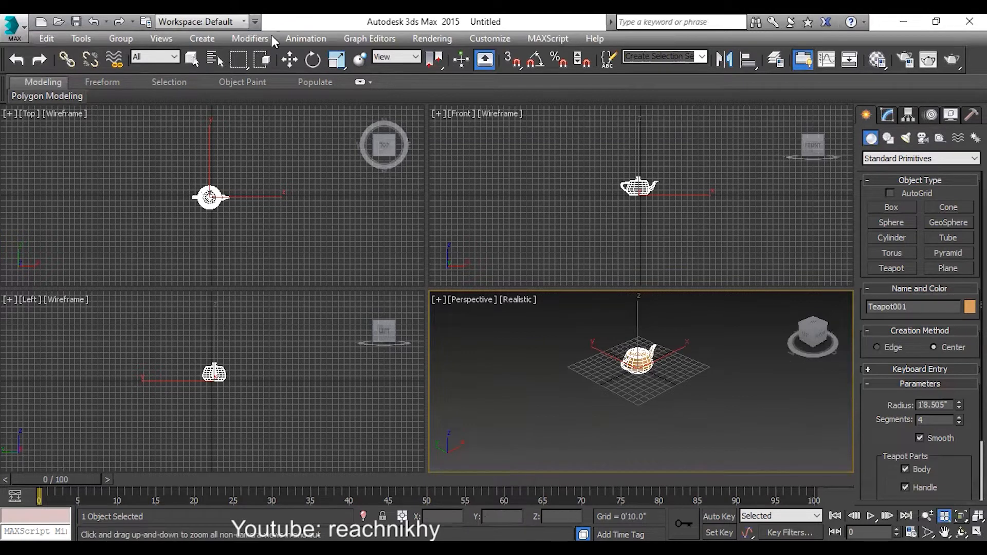
- Create five more teapots of different sizes scattered around the first one in the Perspective view, the largest about 2'2" in radius
click(887, 271)
drag(463, 368, 472, 366)
drag(847, 451, 837, 445)
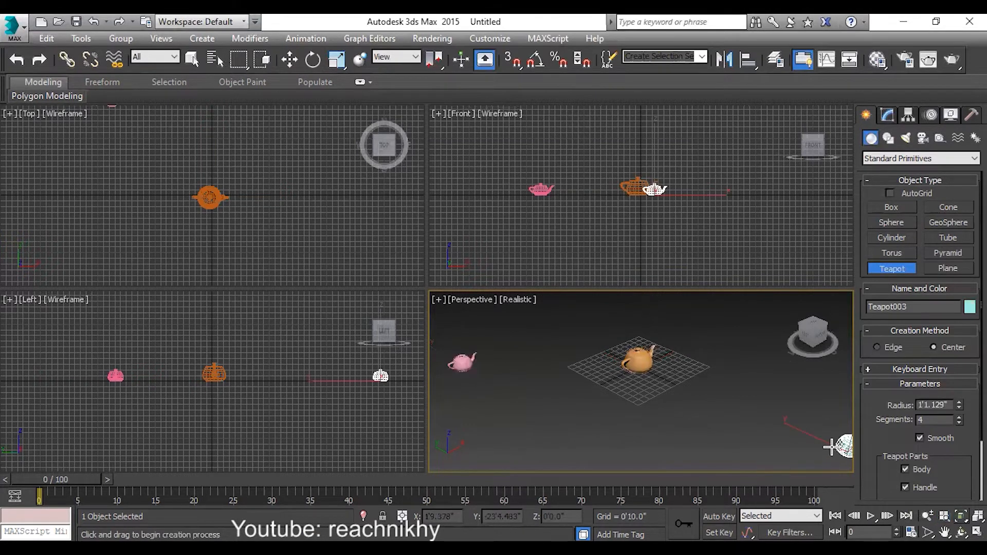
drag(541, 320, 543, 337)
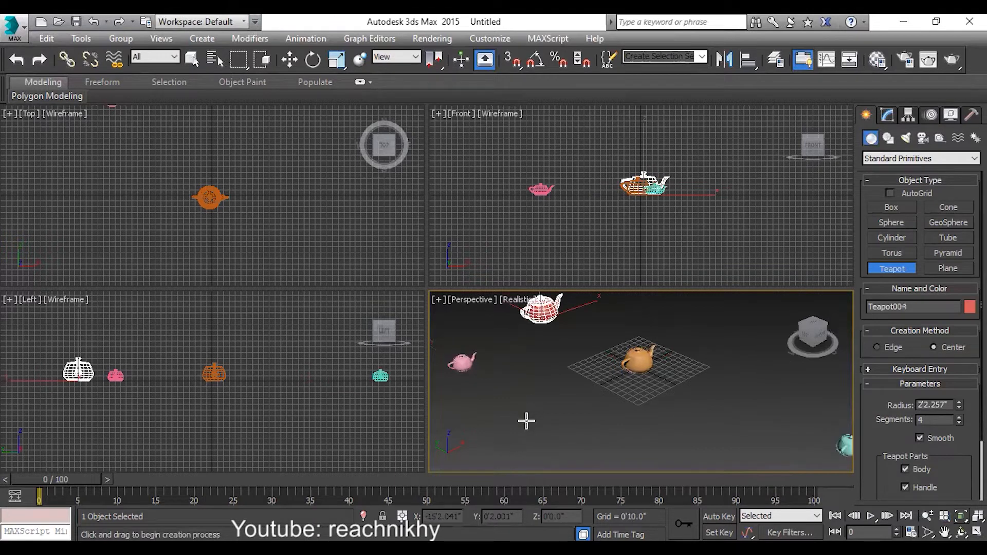
drag(494, 450, 494, 449)
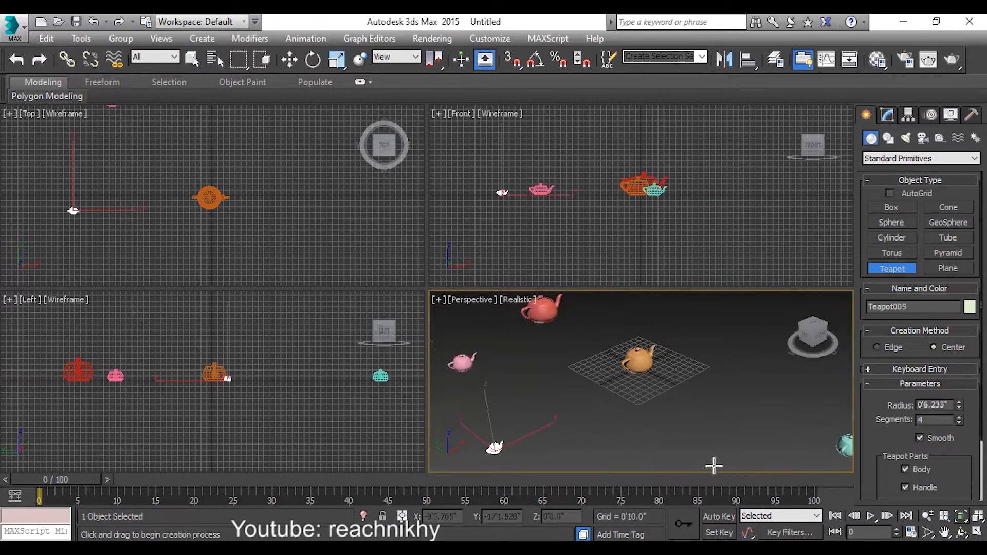
drag(718, 459, 706, 456)
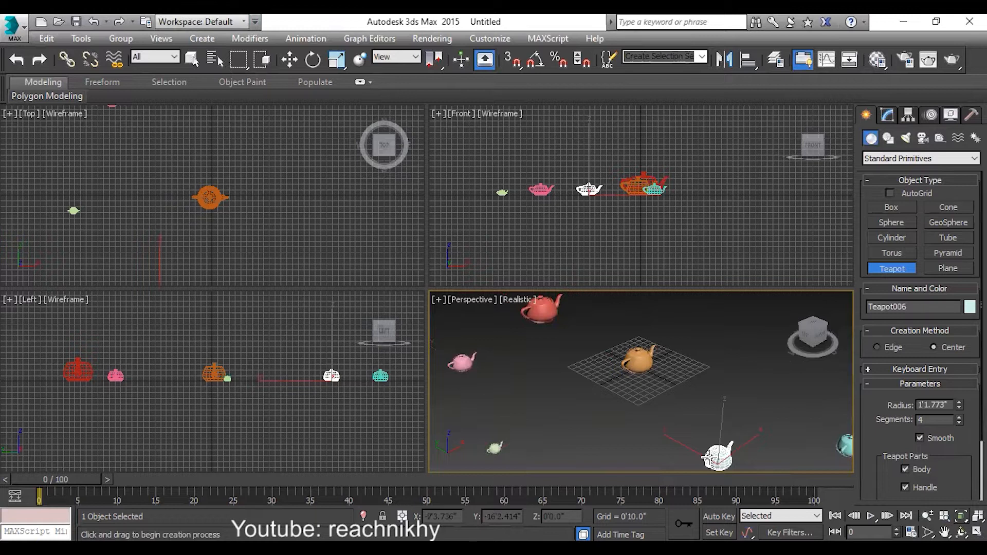
- Select the smallest, pale green teapot, frame it with Zoom Extents Selected, and return to an overview of the teapots
click(290, 60)
click(731, 384)
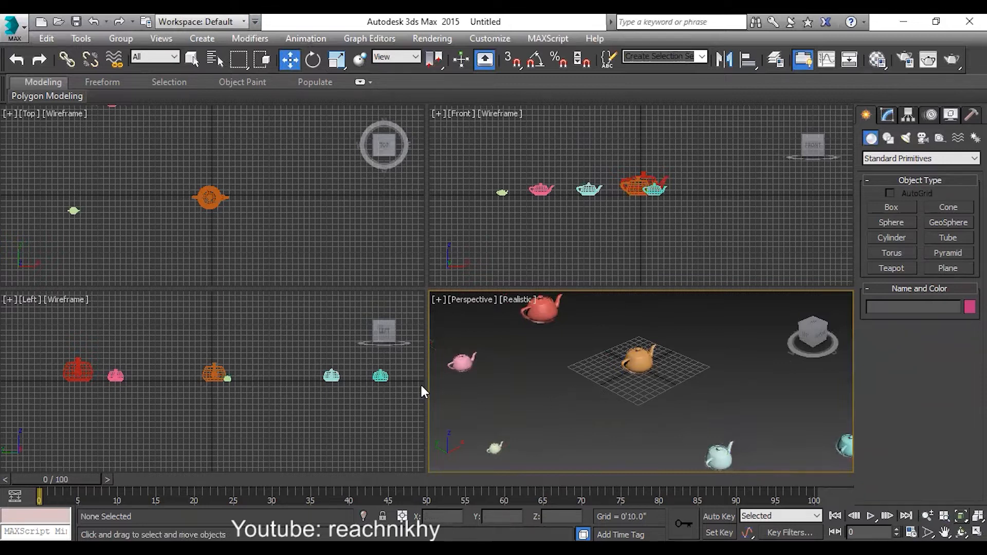
click(495, 447)
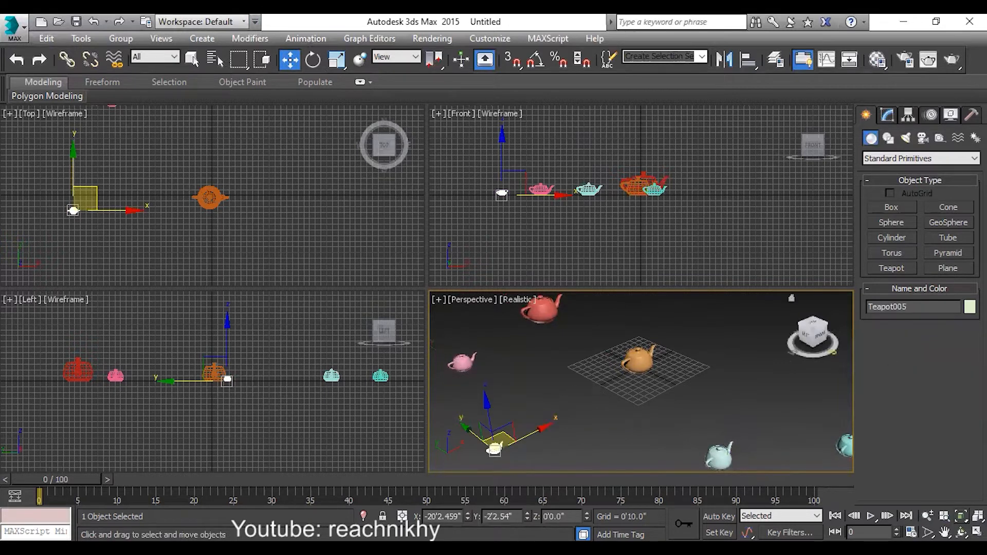
click(960, 515)
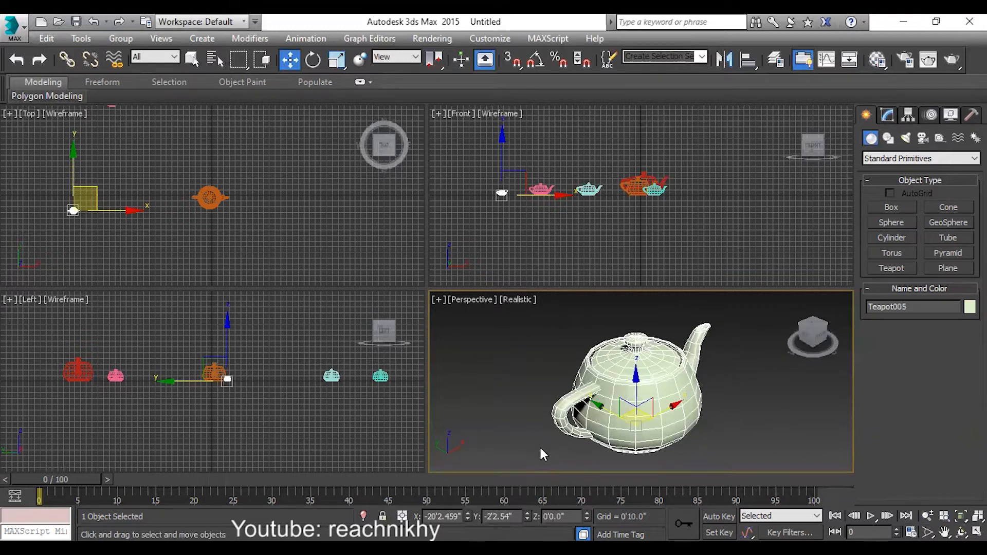
scroll(707, 381, down, 6)
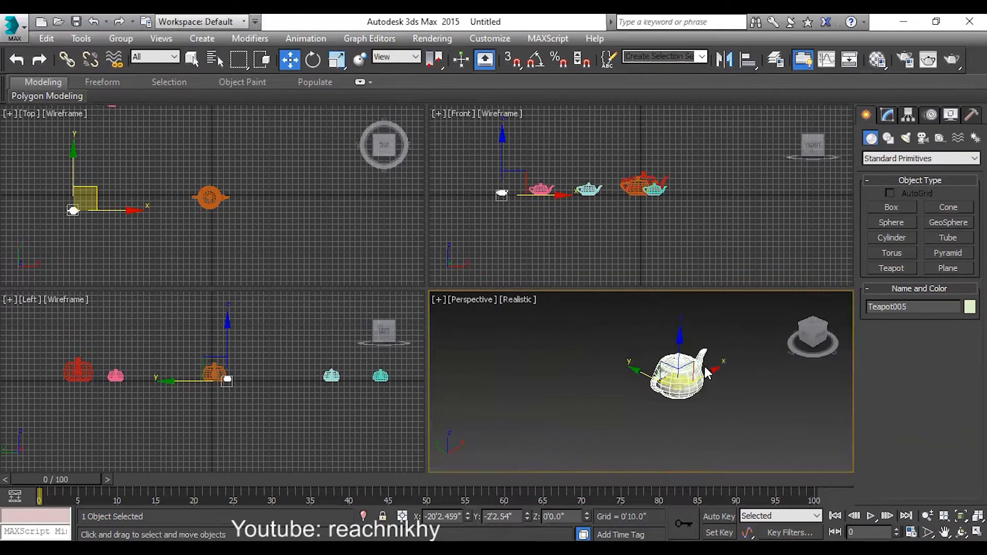
middle_drag(689, 373, 620, 434)
scroll(646, 400, down, 3)
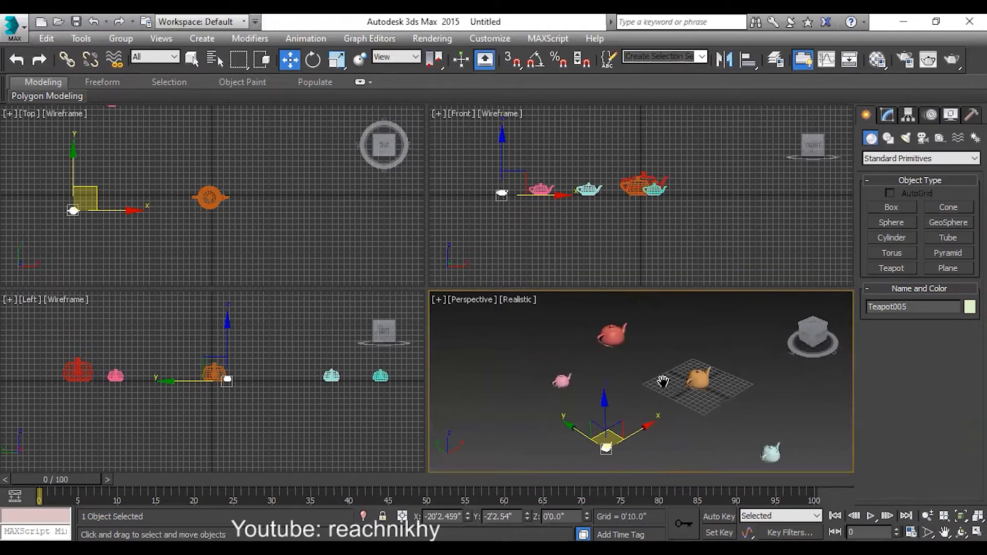
middle_drag(664, 382, 602, 382)
- Frame the orange teapot with Zoom Extents Selected, return to the overview of all teapots and deselect it
click(620, 386)
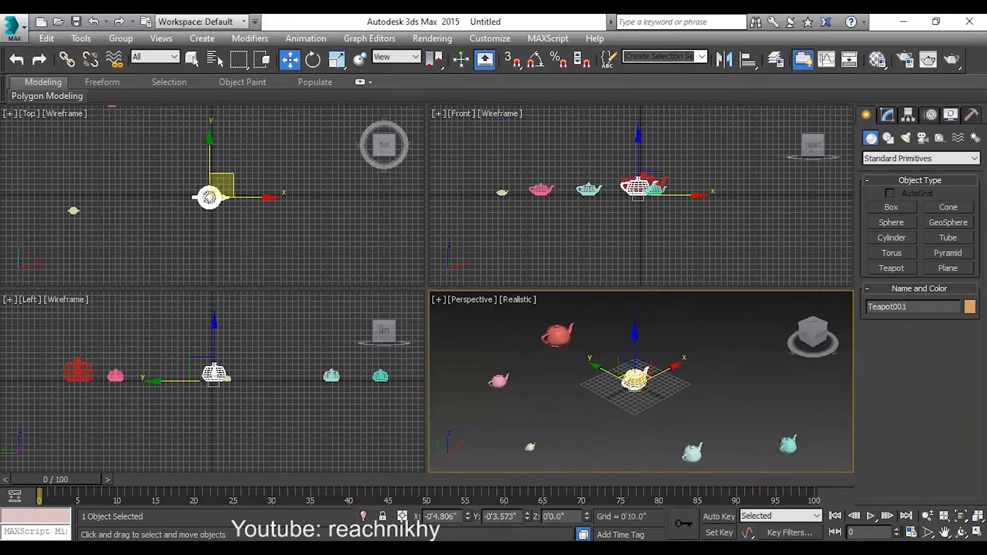
click(960, 516)
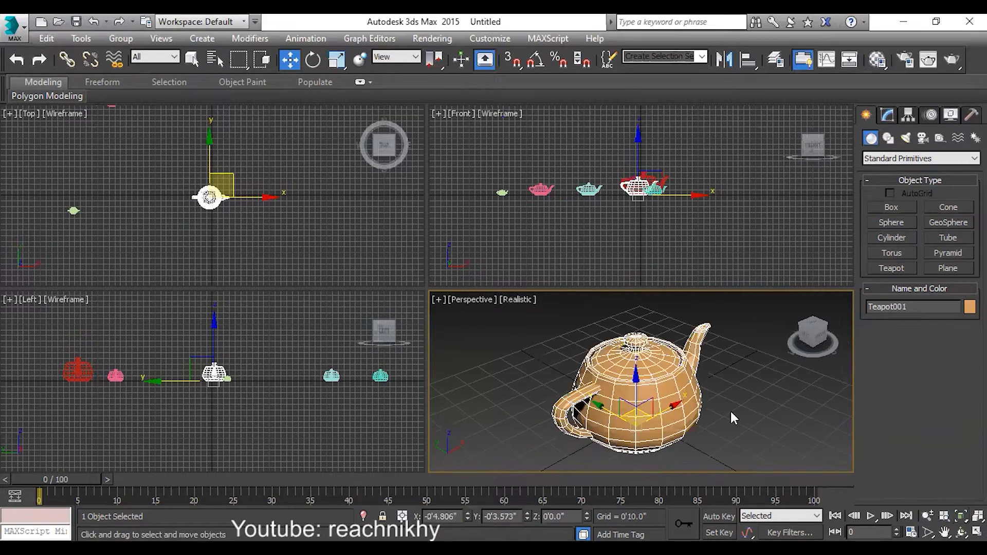
scroll(562, 355, down, 8)
middle_drag(513, 379, 564, 385)
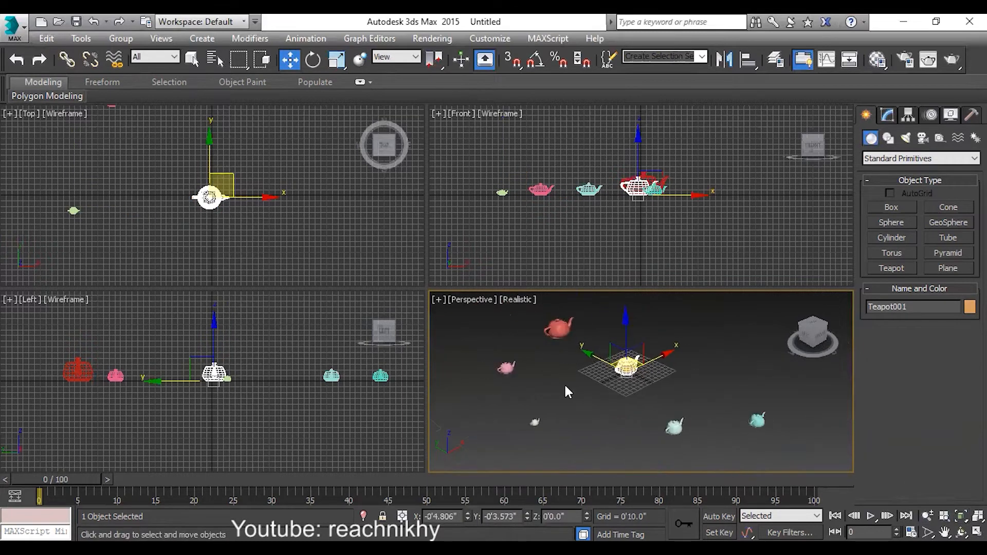
click(565, 386)
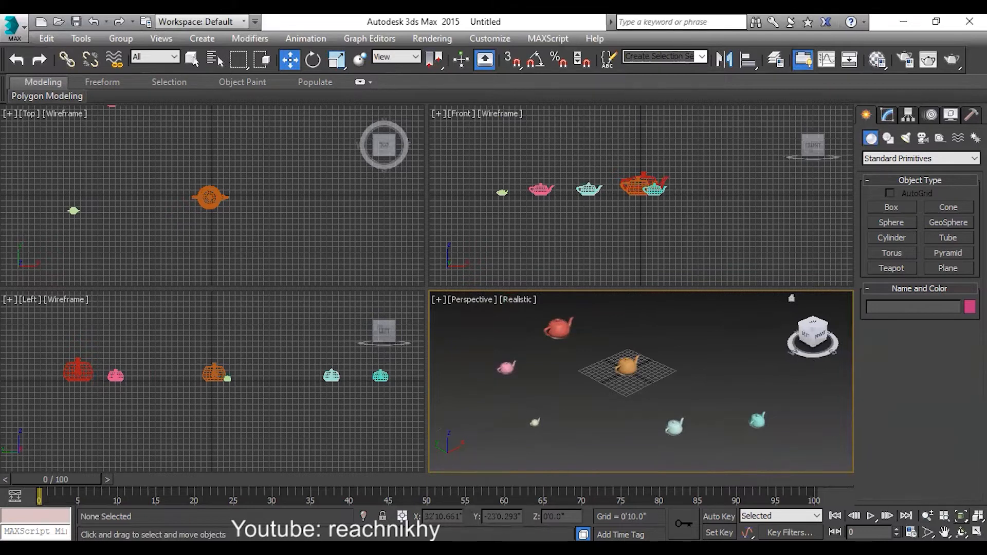
- Switch from Zoom Extents Selected to Zoom Extents and fit all teapots in the Perspective view
click(961, 516)
click(961, 499)
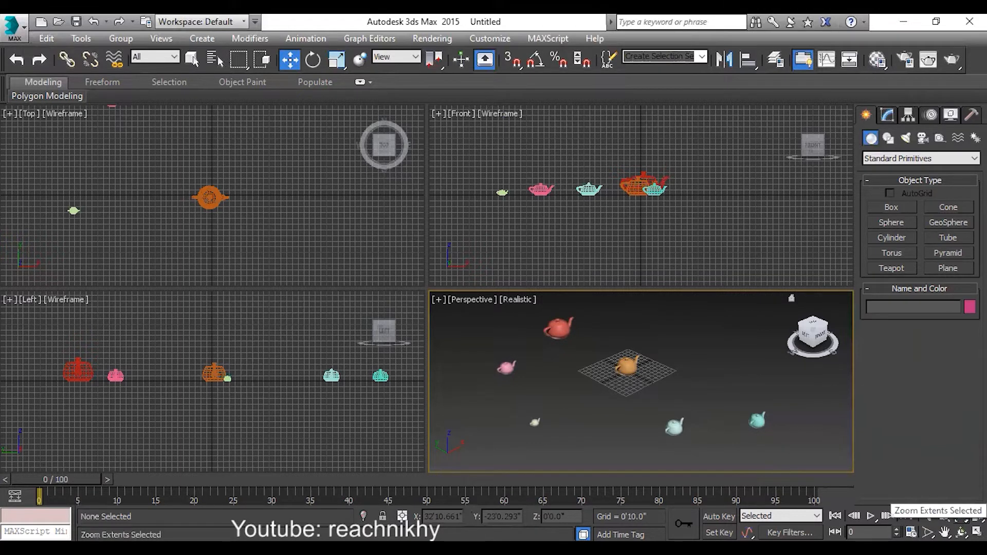
drag(961, 516, 964, 489)
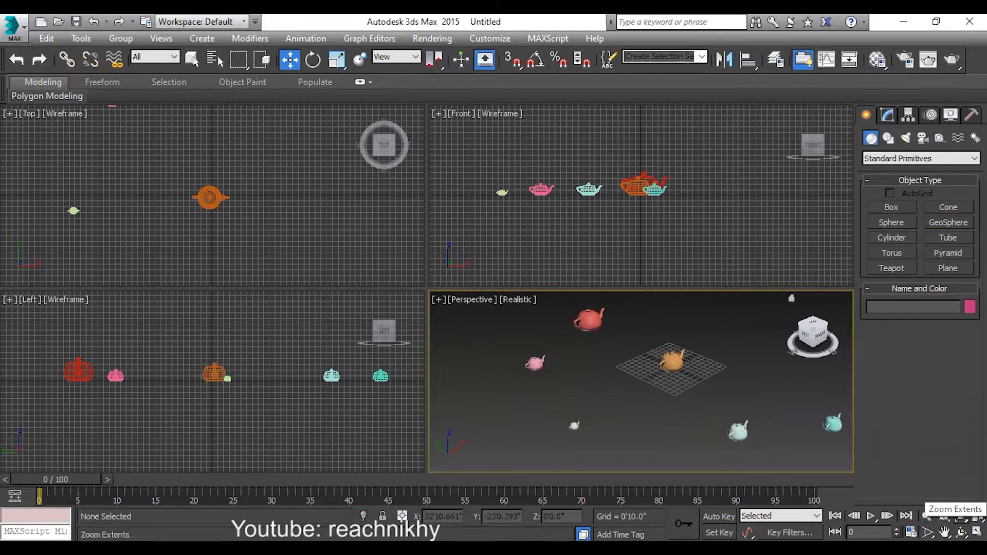
drag(960, 516, 963, 490)
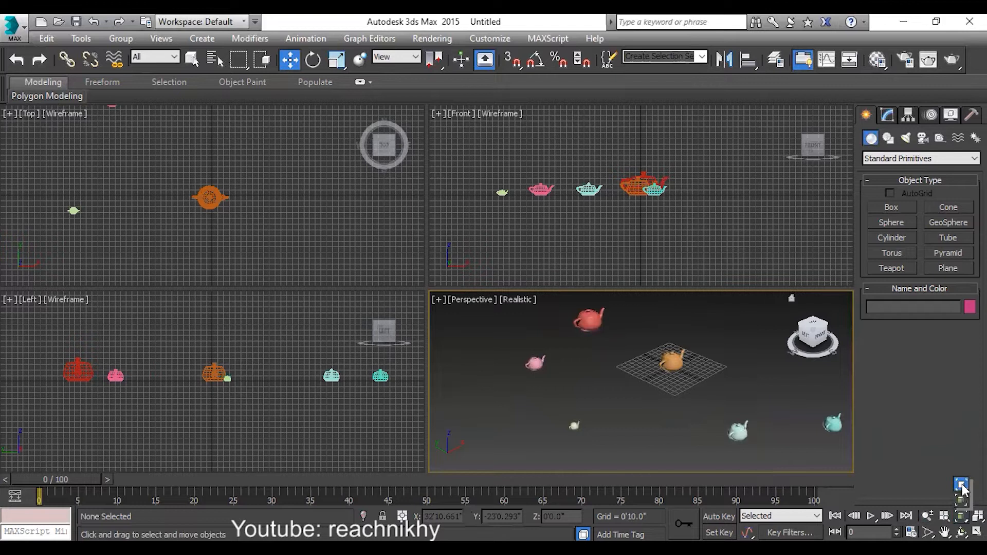
- Move the Perspective view away from the teapots with nothing selected, and fit them all back in with Zoom Extents
click(666, 363)
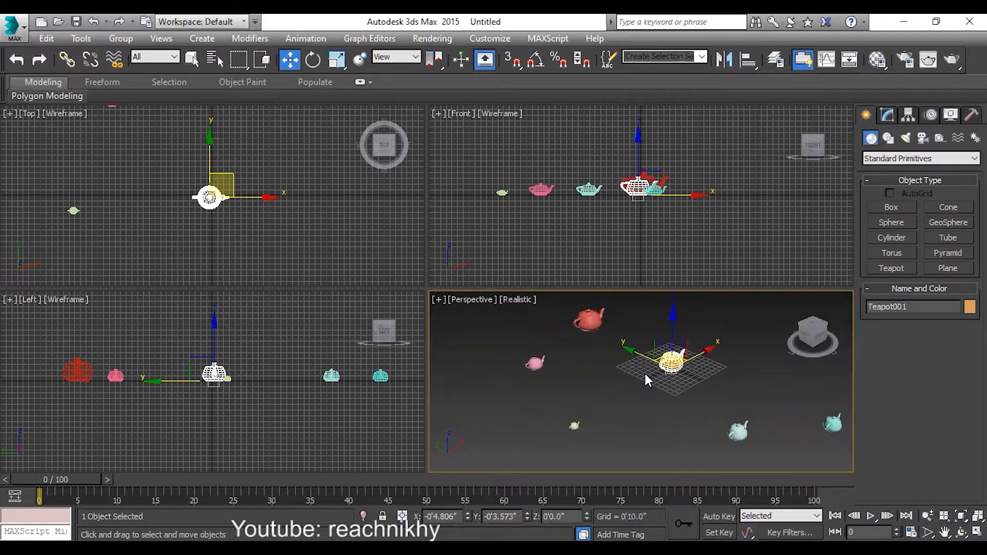
scroll(632, 393, up, 5)
click(568, 384)
middle_drag(569, 384, 654, 404)
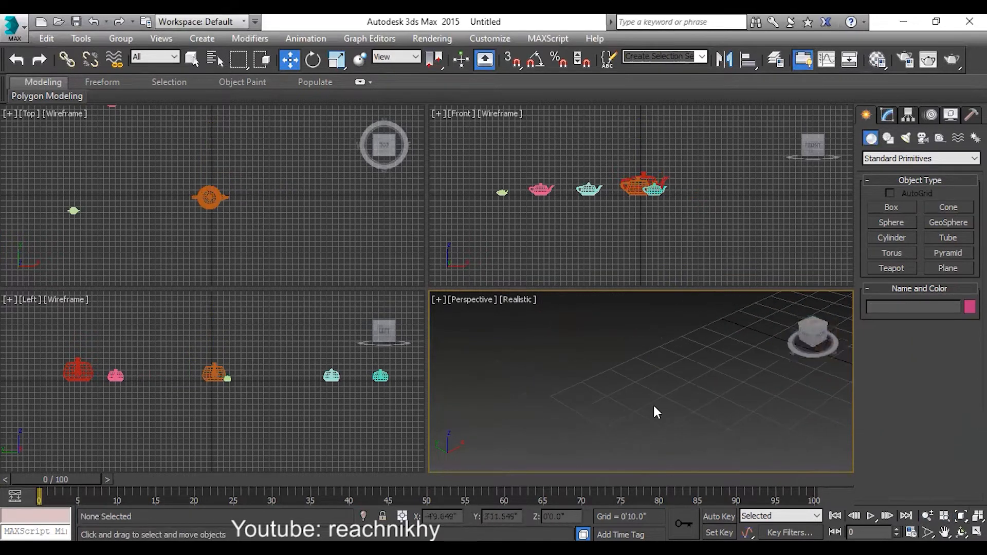
click(961, 516)
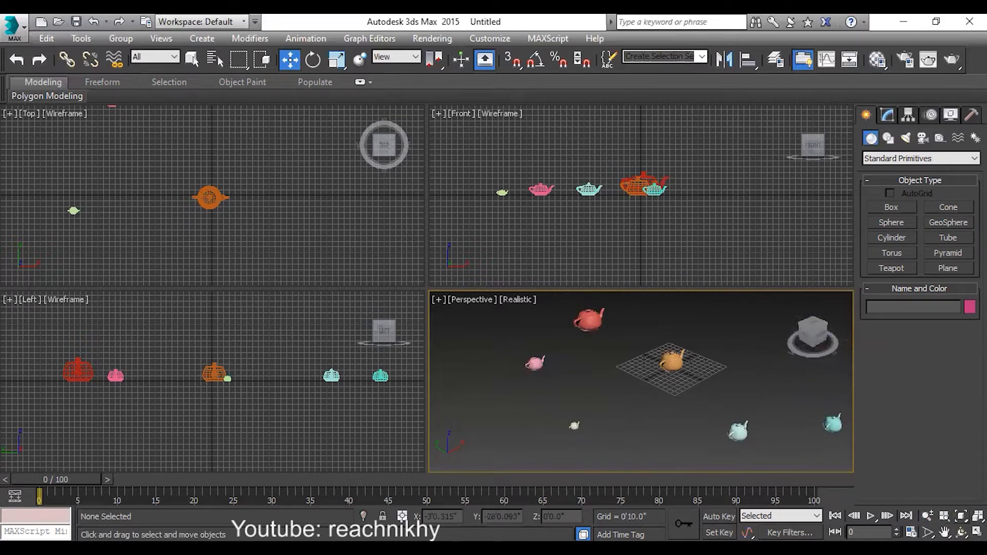
- Fit all teapots in the Front viewport and in the Top viewport with Zoom Extents
click(579, 245)
click(960, 516)
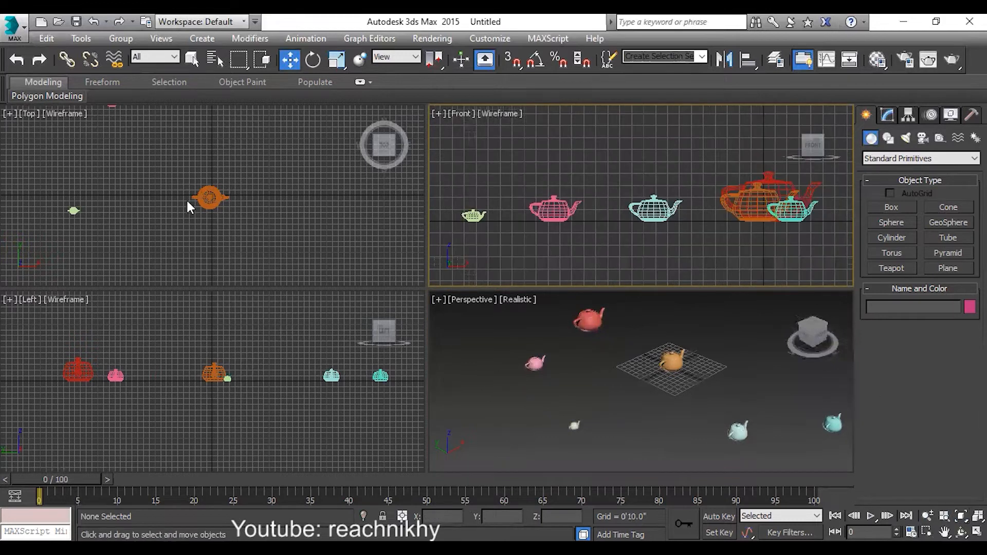
click(210, 249)
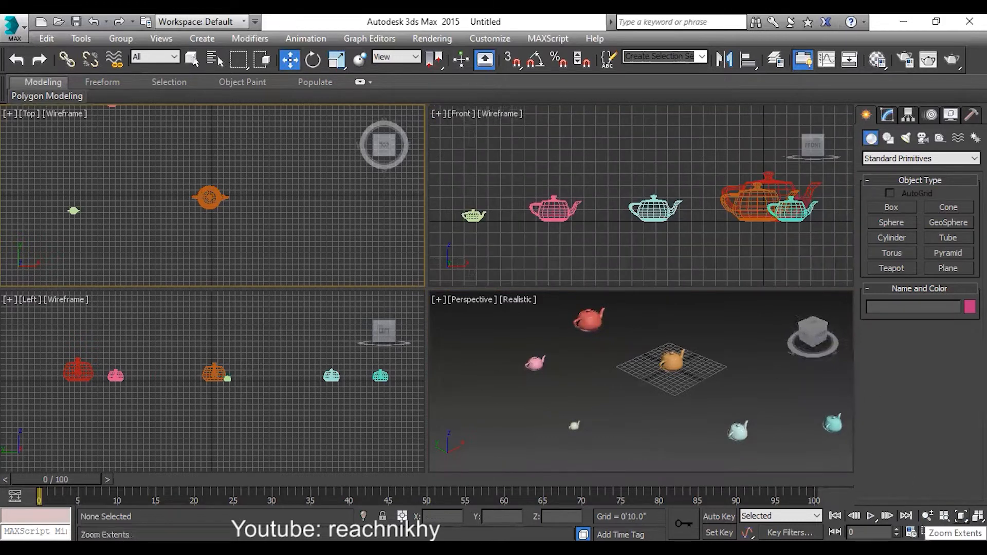
click(961, 516)
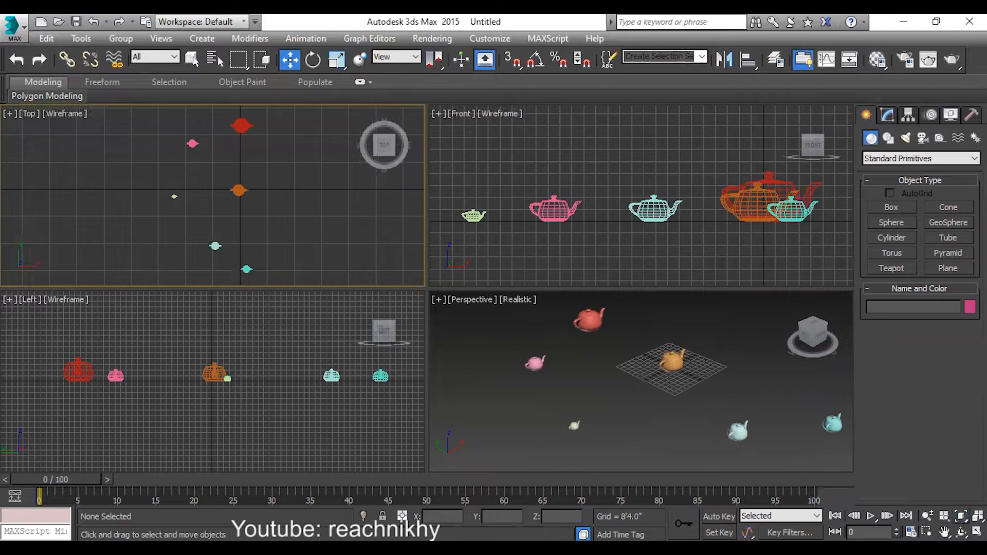
- Select the small pale green teapot and frame it in the Perspective view with Zoom Extents Selected
click(960, 516)
click(961, 500)
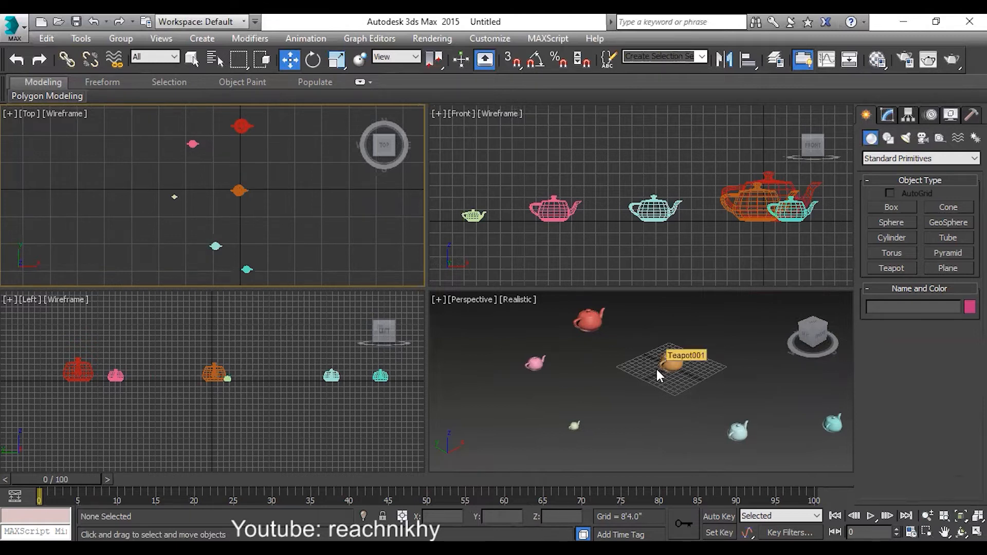
click(570, 426)
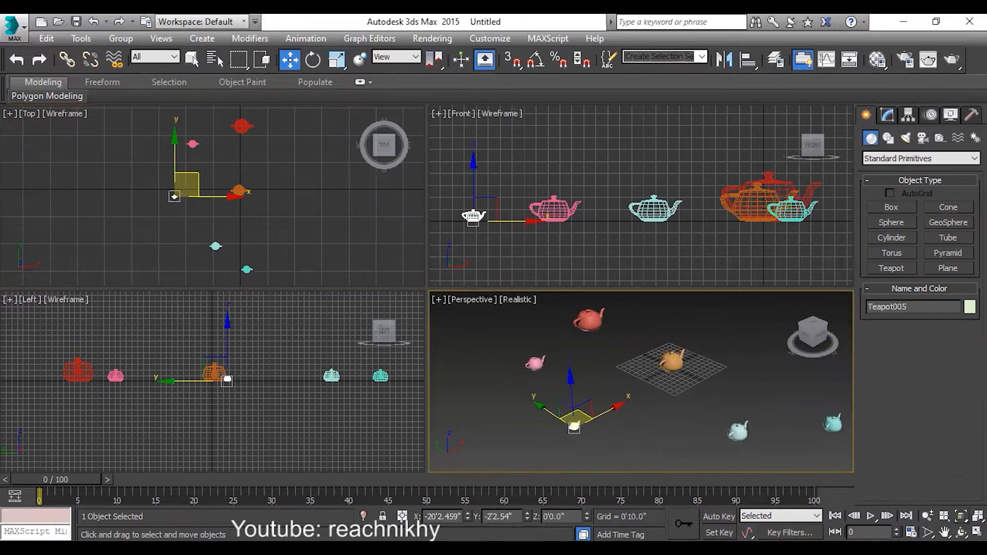
click(961, 516)
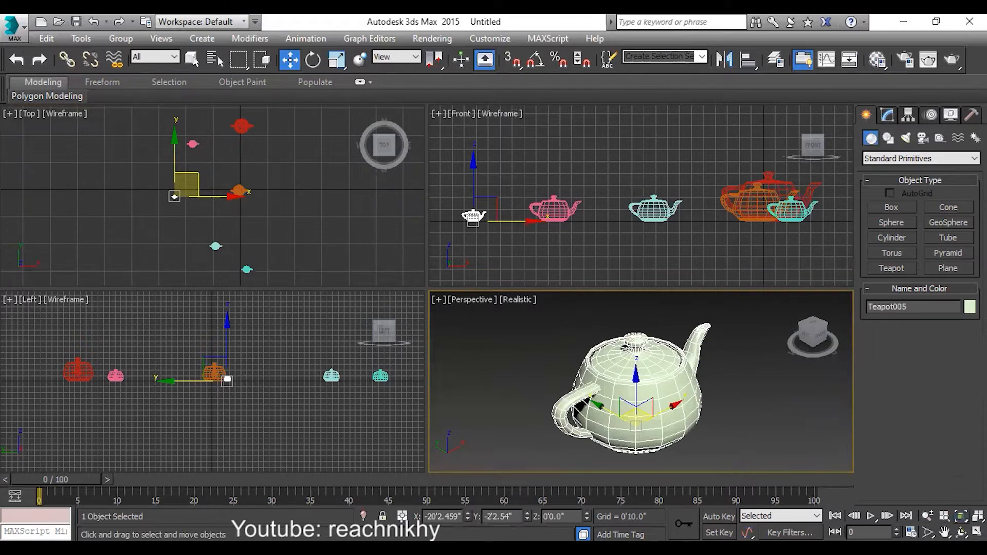
- Compare the Zoom Extents variants and fit all teapots in all four viewports with Zoom Extents All
drag(961, 515, 963, 491)
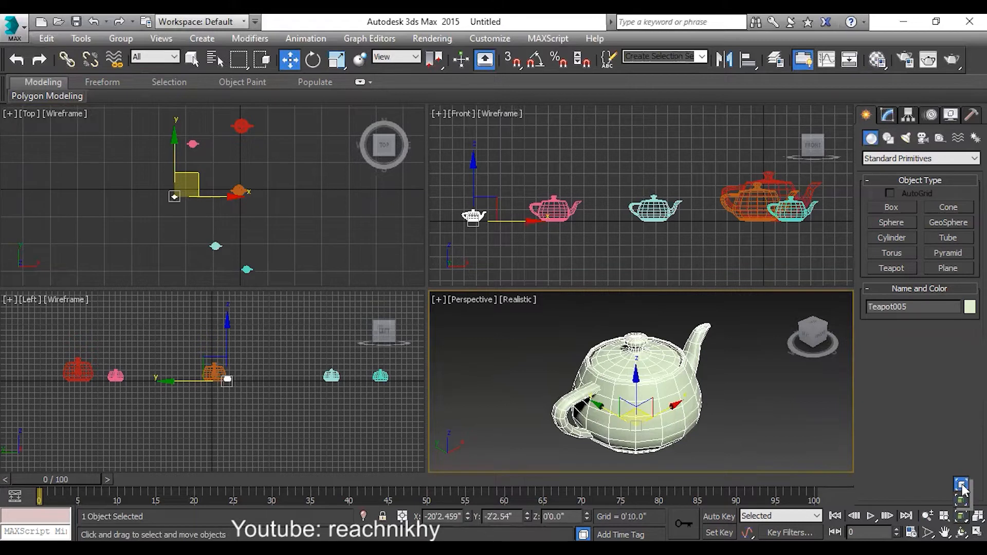
drag(962, 485, 961, 503)
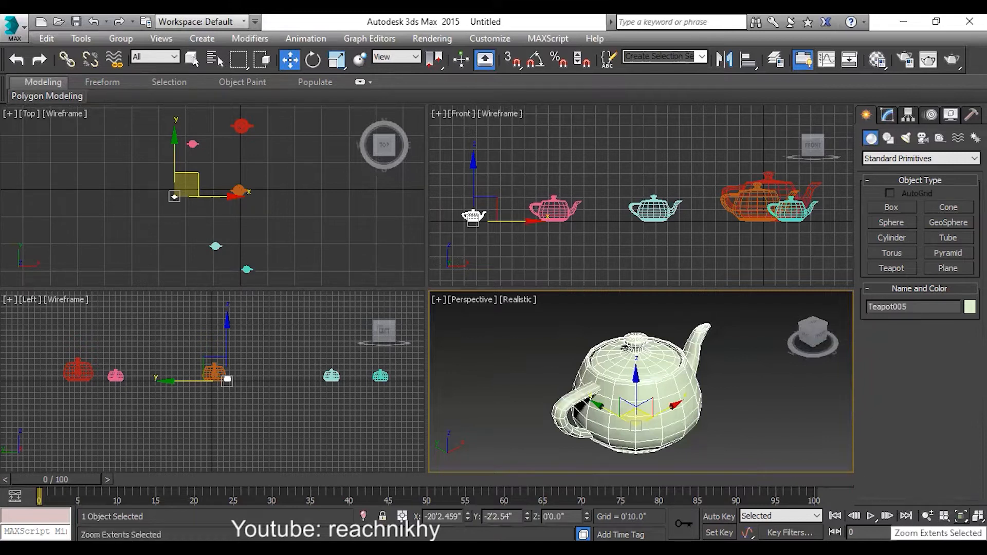
click(961, 516)
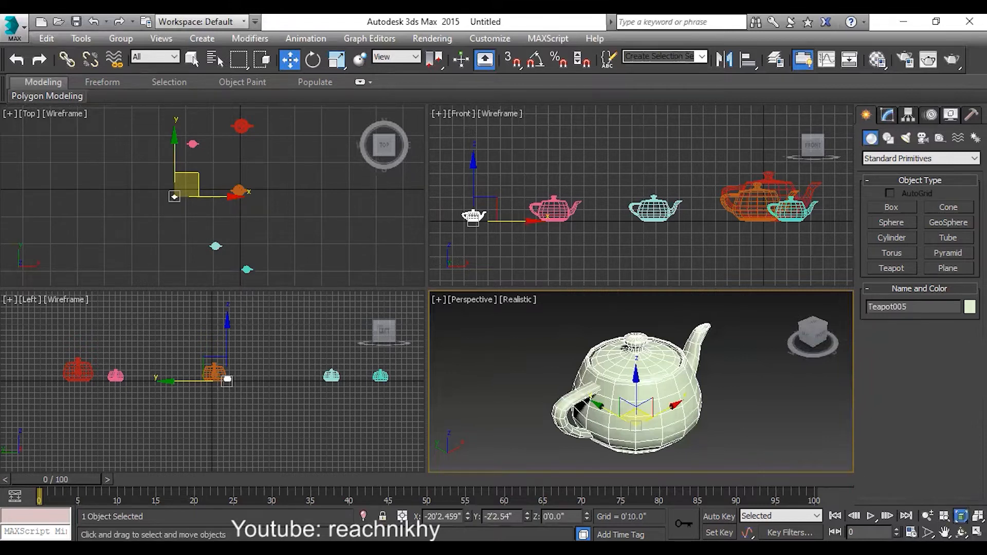
mouse_move(960, 515)
mouse_down()
mouse_move(960, 485)
mouse_move(960, 501)
mouse_up()
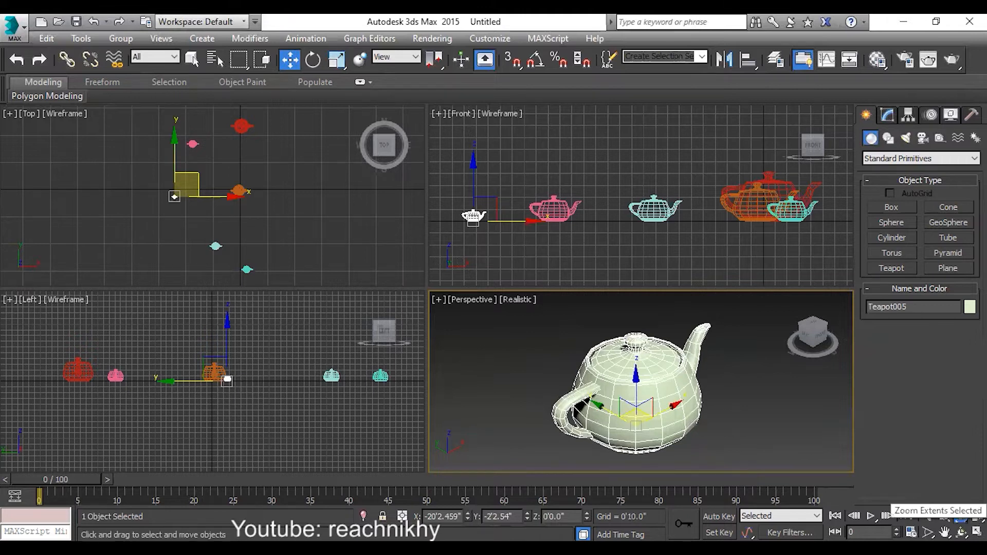
drag(960, 516, 961, 502)
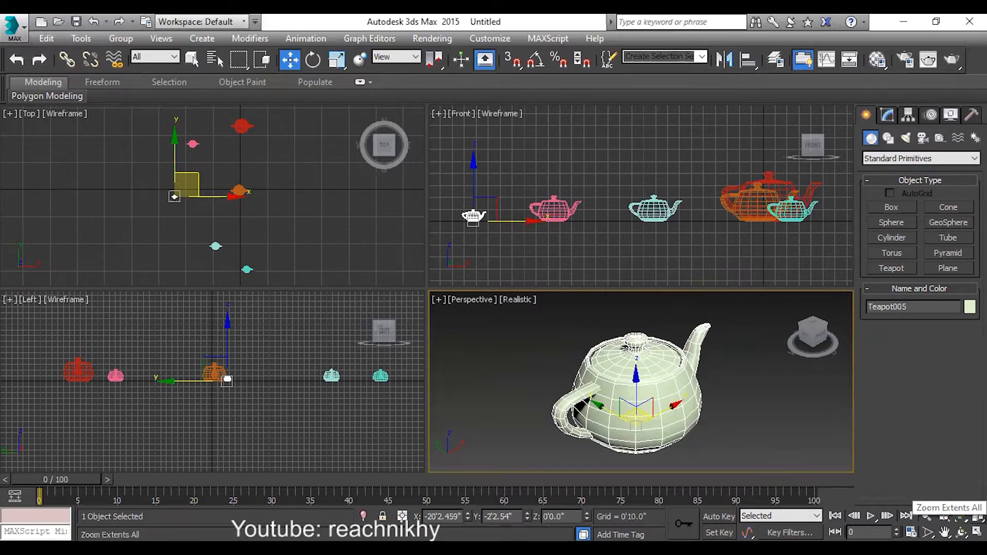
click(960, 515)
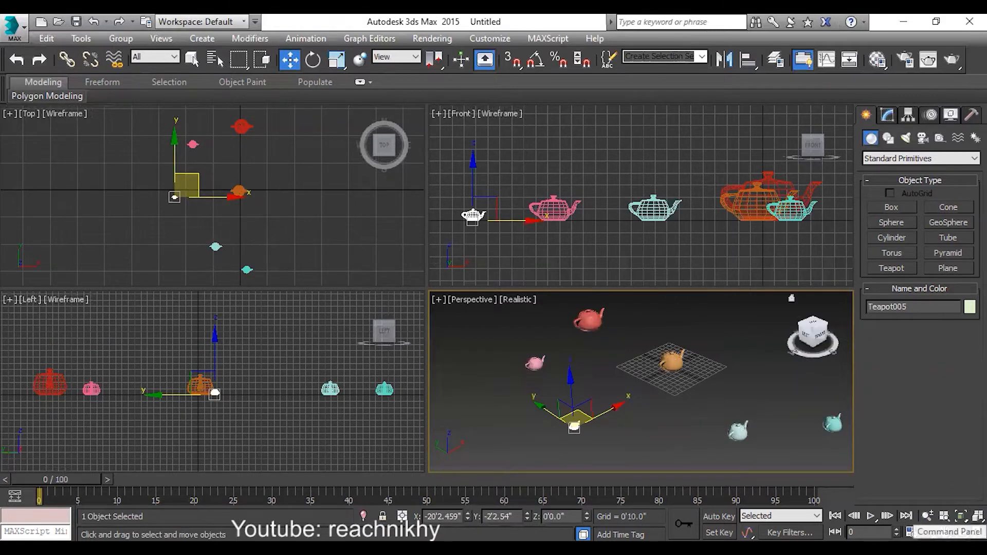
- Frame the selected teapot in all four viewports with Zoom Extents All Selected, zoom the Perspective view out slightly and frame the teapot again
drag(965, 515, 965, 515)
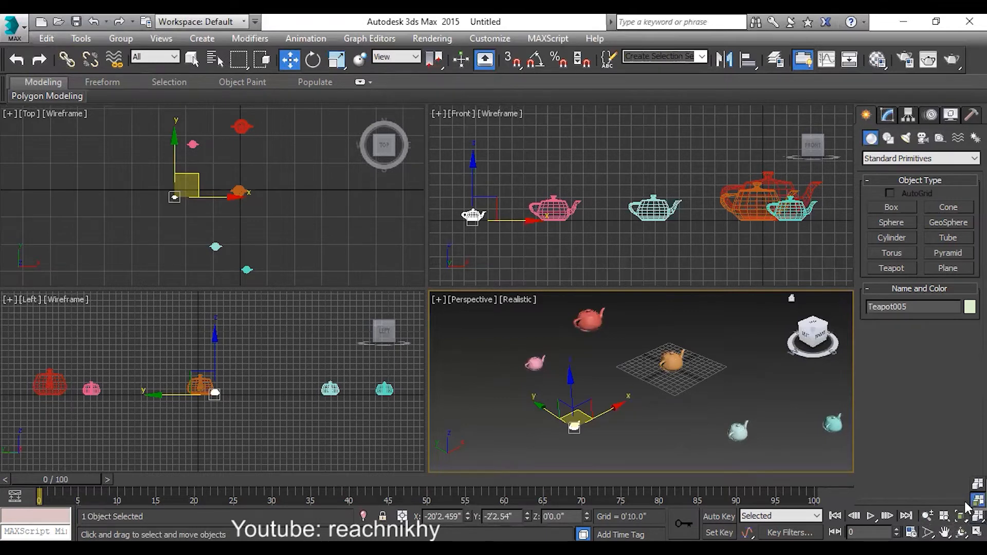
drag(965, 503, 965, 502)
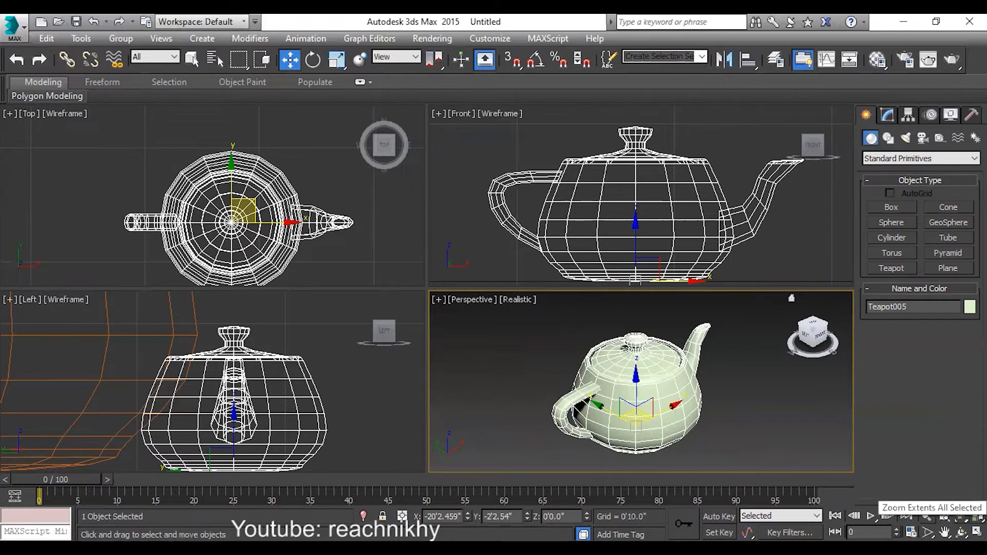
click(928, 516)
drag(678, 395, 686, 417)
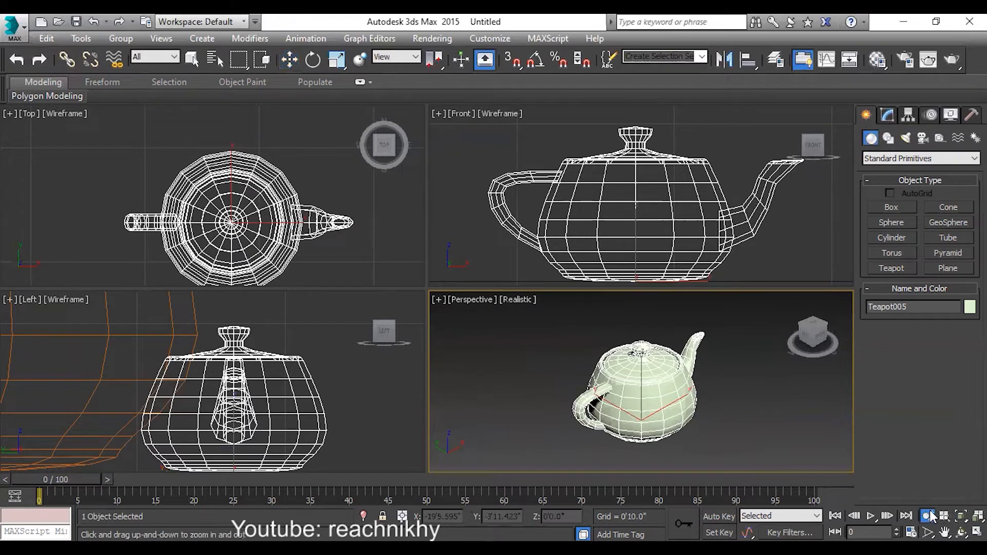
click(960, 516)
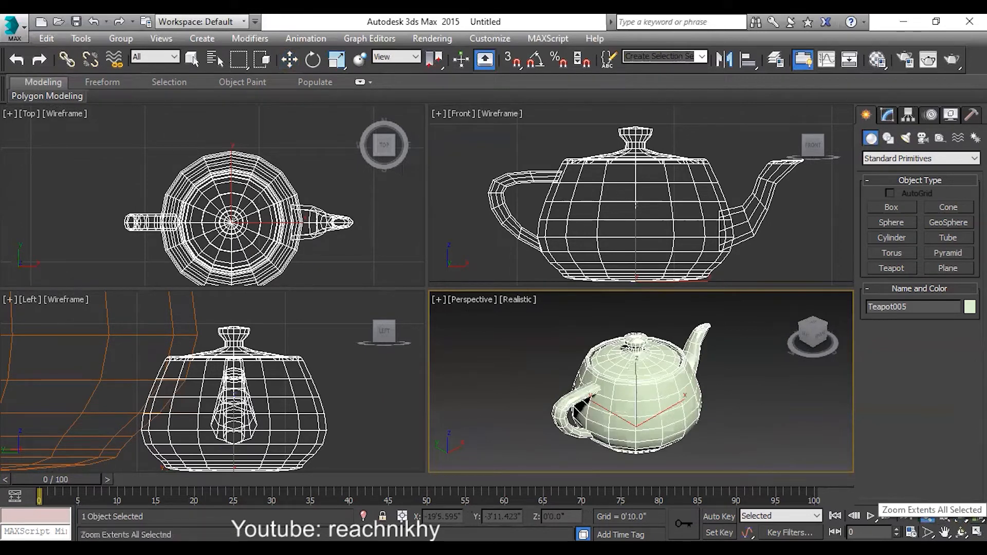
click(978, 516)
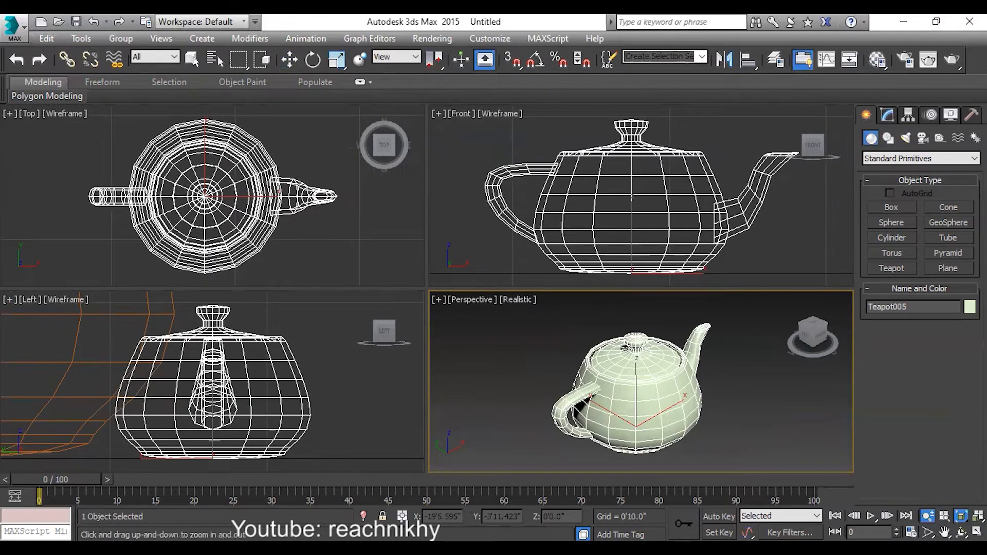
- Fit all teapots in every viewport again and narrow the Perspective view slightly with Field-of-View
drag(961, 516, 966, 491)
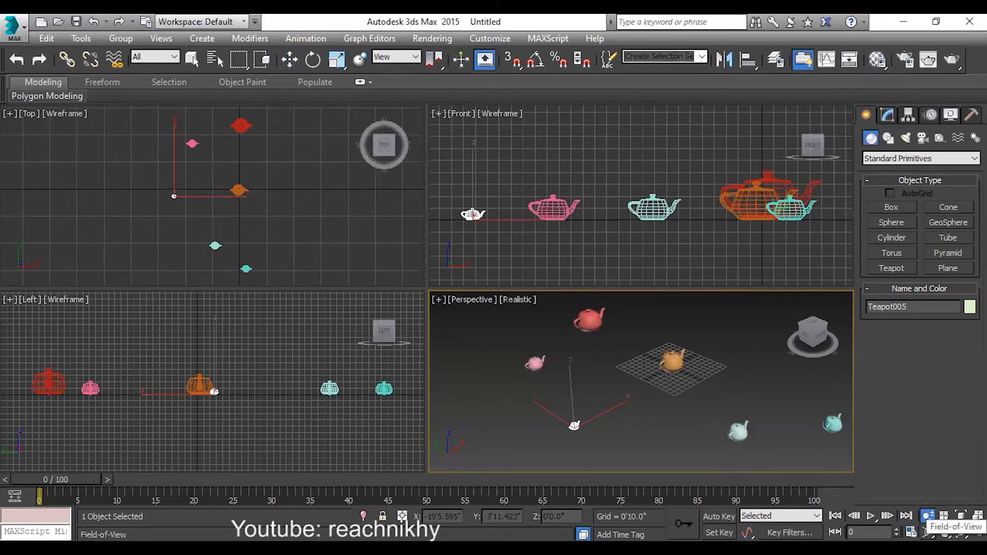
click(929, 532)
drag(656, 410, 639, 399)
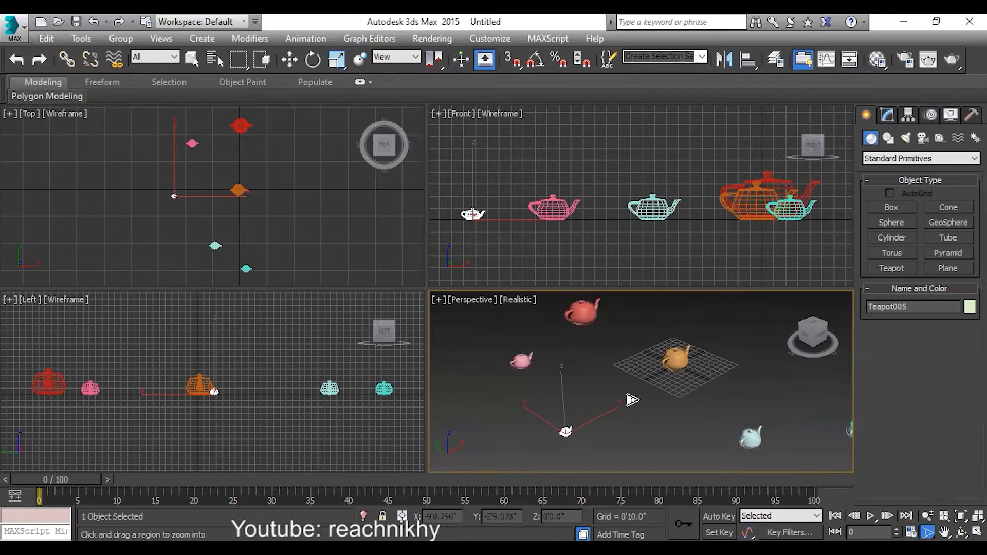
- Zoom in repeatedly on the pale turquoise teapot in the middle of the Front viewport with Zoom Region
click(614, 190)
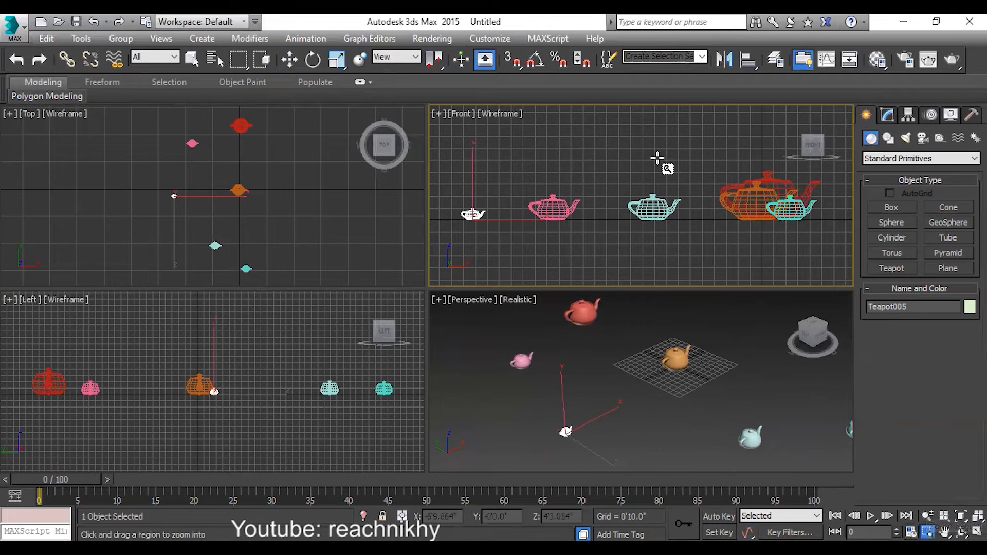
drag(616, 189, 688, 255)
drag(625, 173, 695, 264)
drag(572, 155, 723, 226)
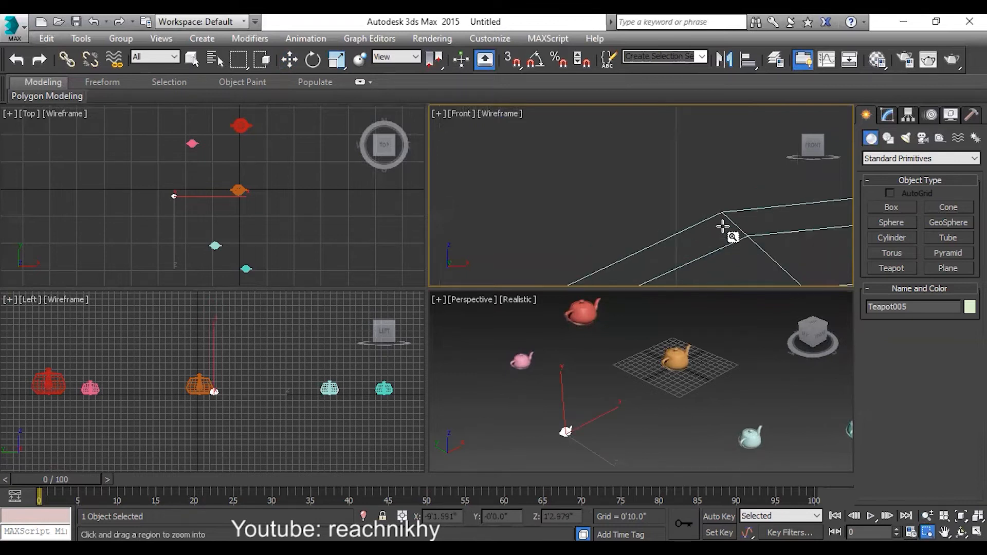
- Switch to the Perspective viewport and back to Front, and fit all teapots in the Front viewport with Zoom Extents
click(591, 363)
click(643, 196)
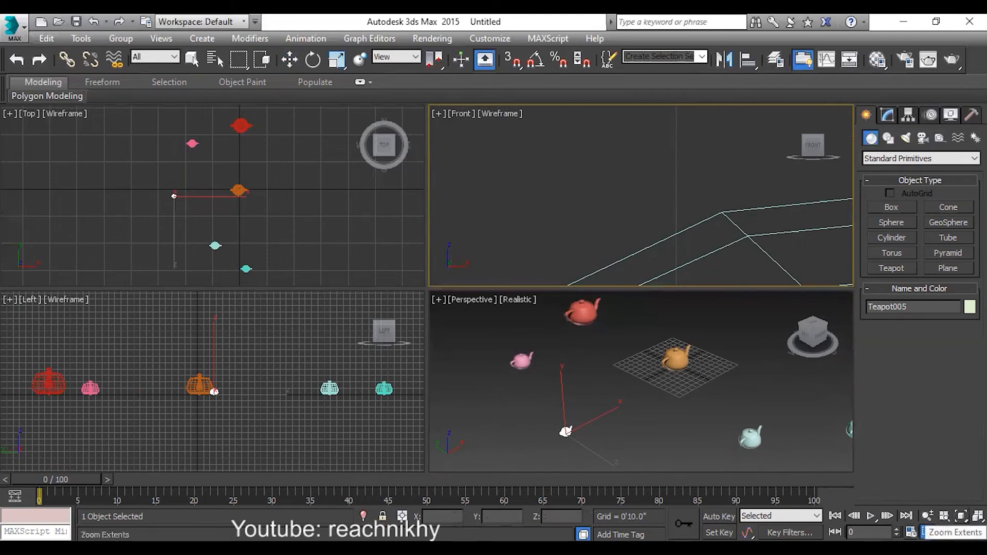
click(961, 516)
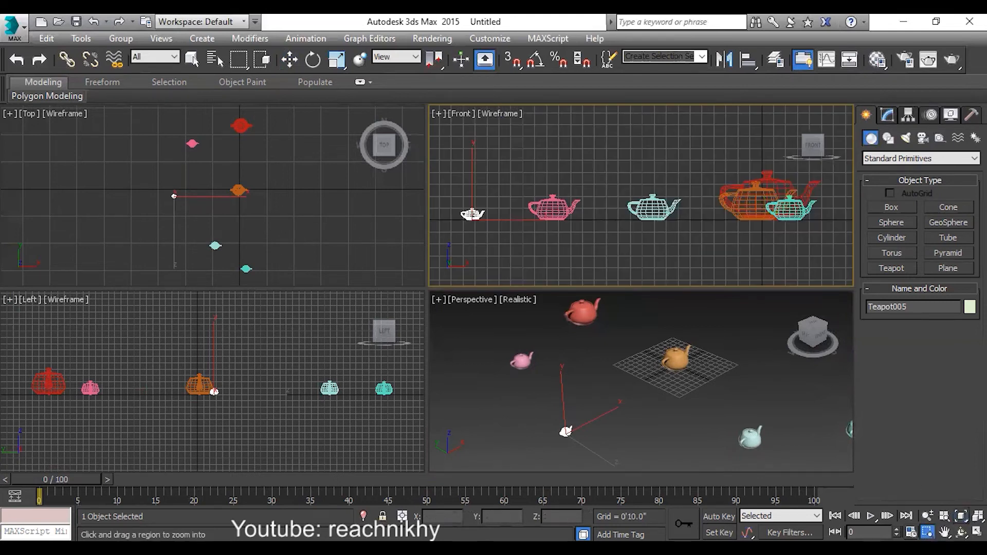
- Activate the Perspective viewport and zoom in on the area around the orange teapot with Zoom Region
click(627, 365)
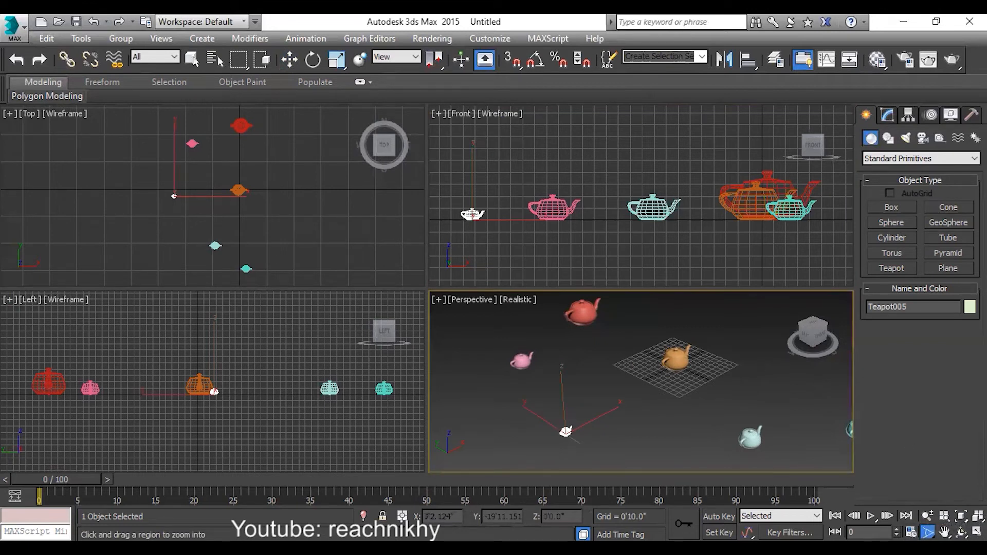
drag(927, 533, 928, 517)
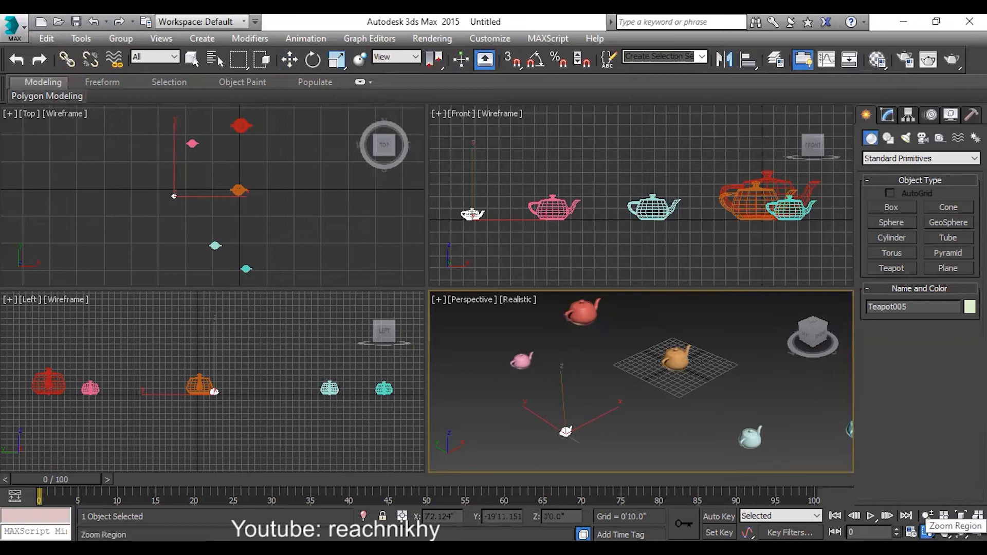
drag(648, 339, 748, 421)
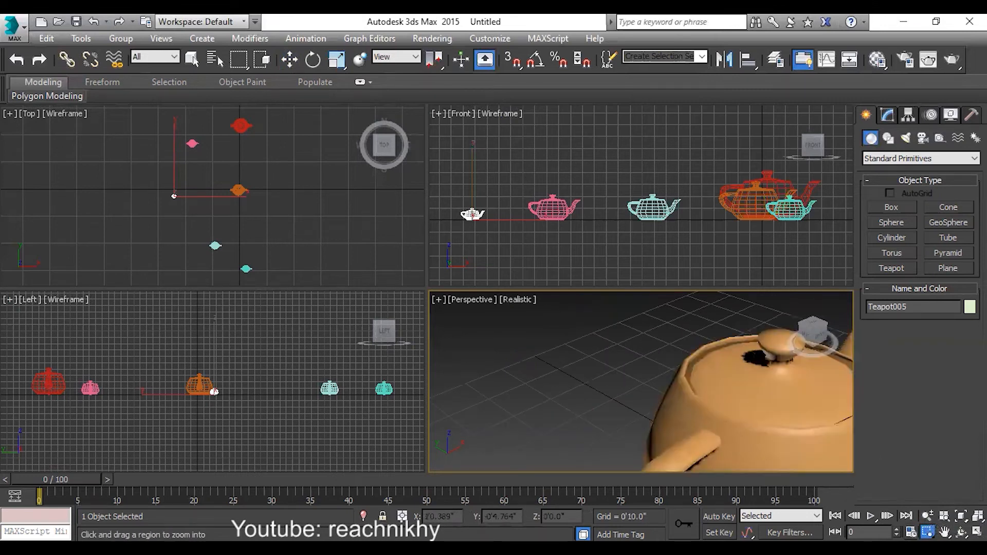
- Widen the Perspective view with Field-of-View to include the orange and red teapots, and switch the active viewport to Front and back
drag(927, 516, 927, 499)
drag(626, 396, 600, 487)
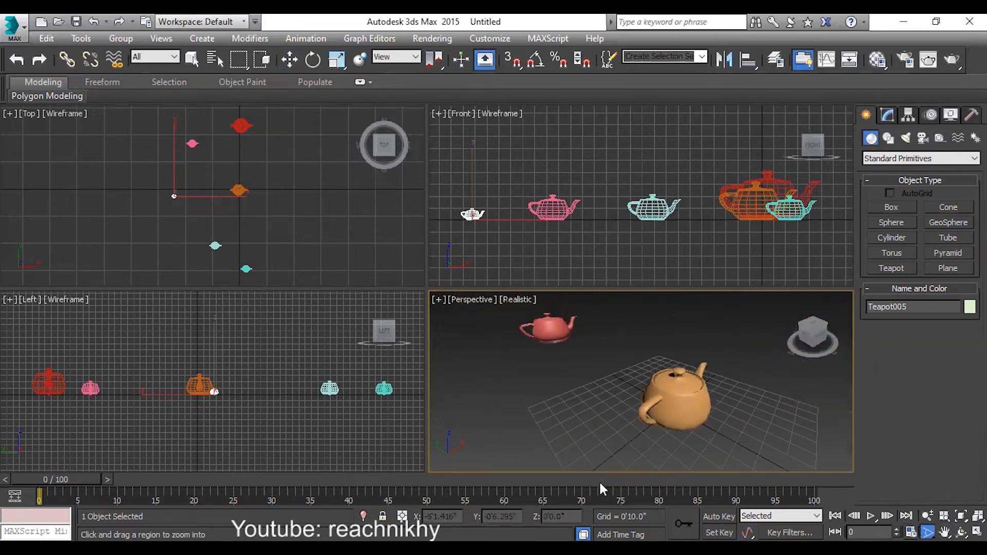
click(597, 184)
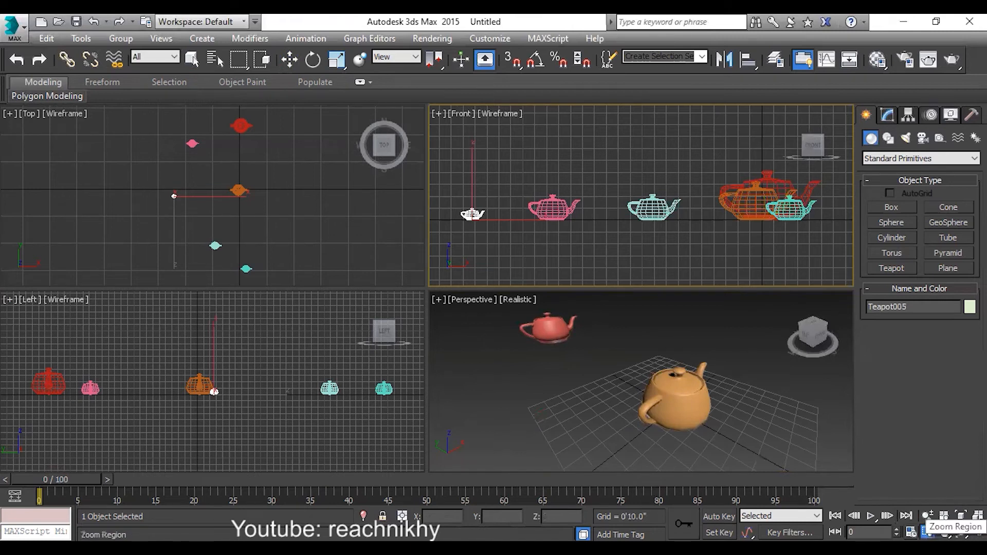
click(633, 417)
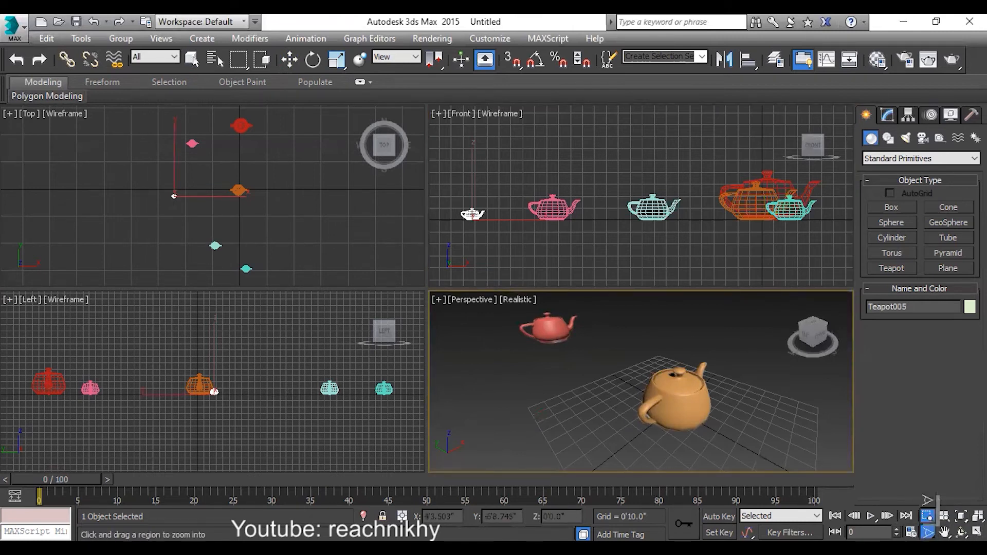
- Zoom in around the orange teapot in Perspective with Zoom Region, and bring it nearer the viewport's centre with Pan View
drag(928, 532, 927, 516)
drag(577, 366, 626, 457)
drag(634, 352, 717, 425)
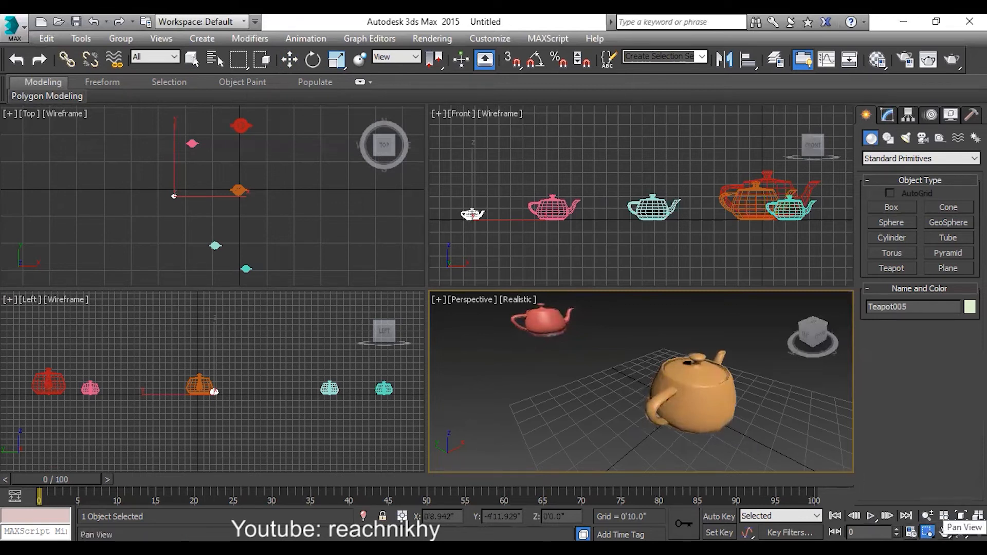
click(945, 531)
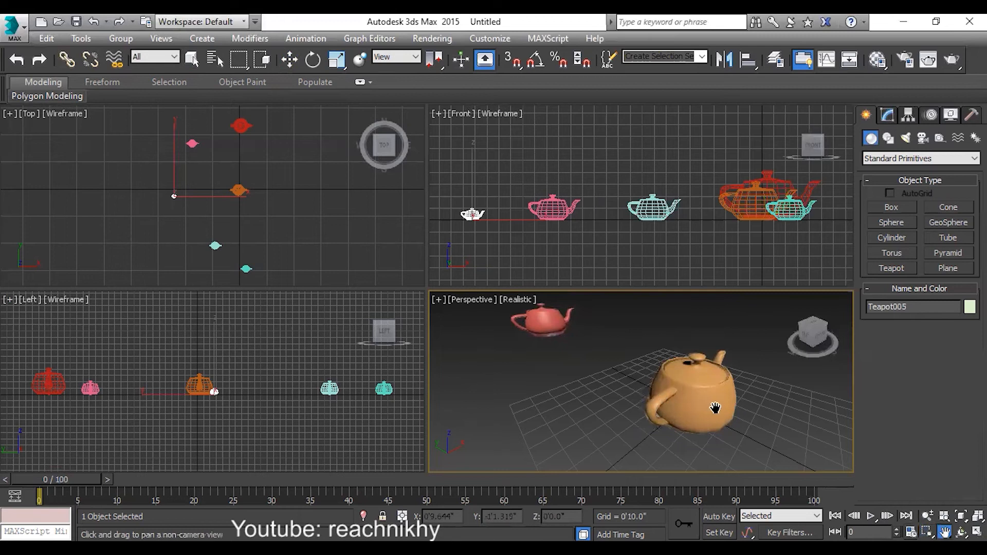
drag(713, 408, 675, 401)
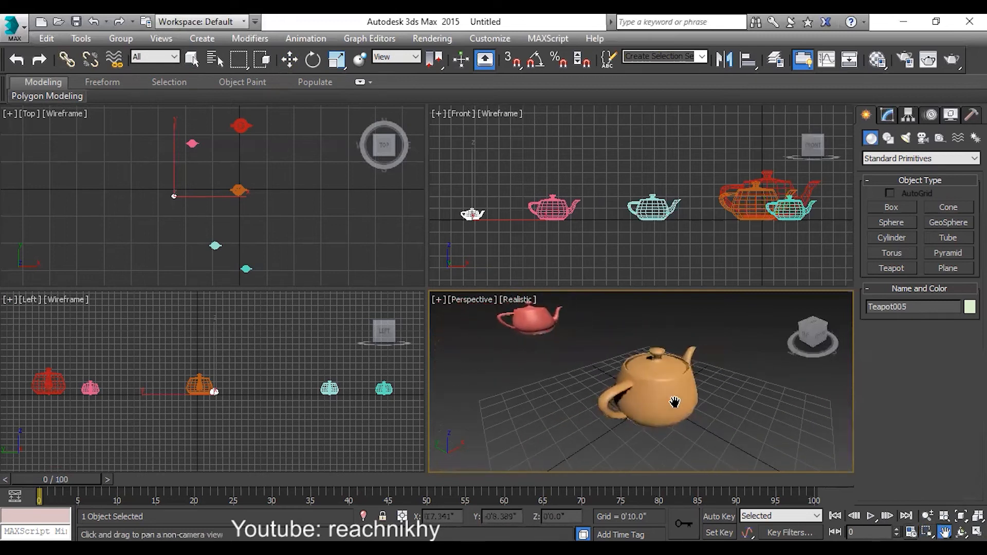
- Reset to an empty scene without saving the changes
click(12, 25)
click(36, 94)
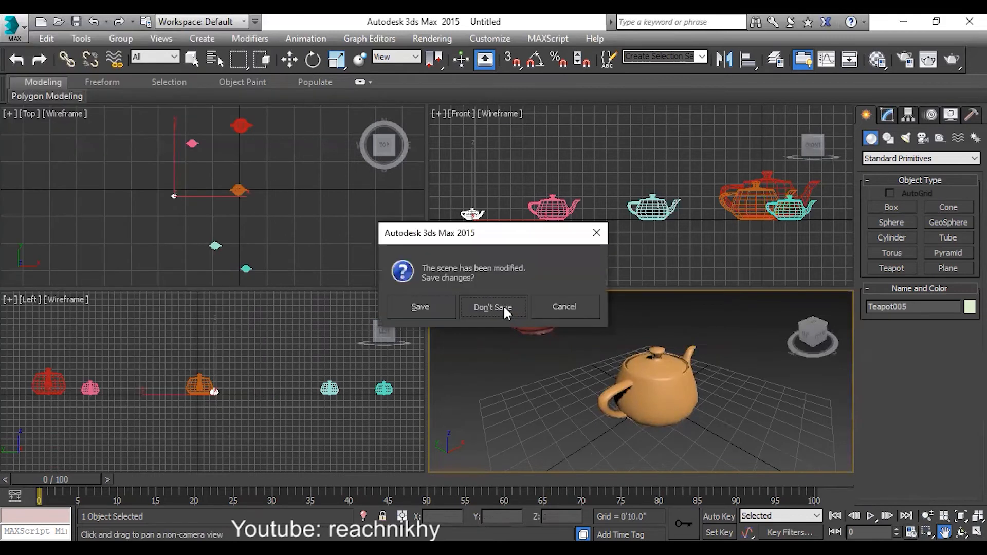
click(503, 307)
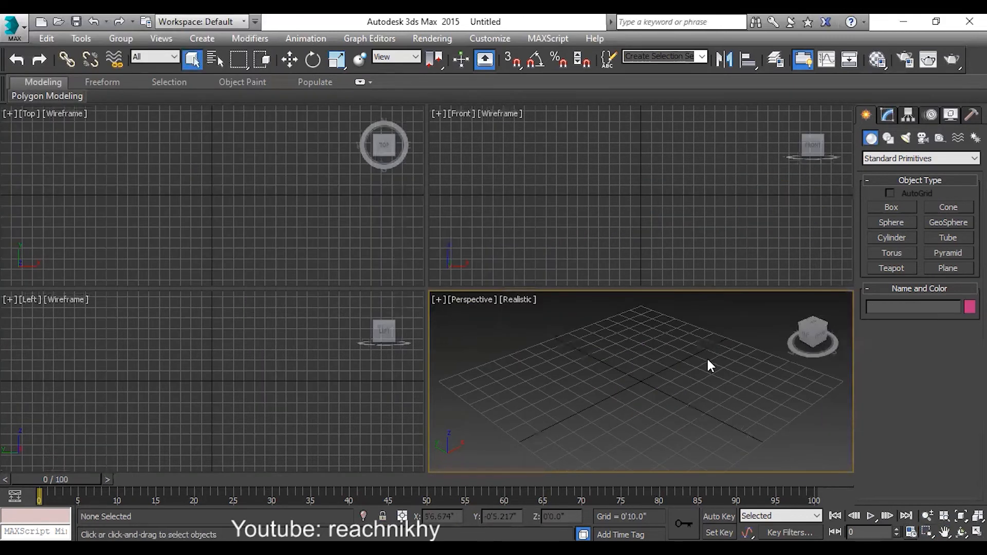
- Create three teapots across the Perspective grid: one at the centre, a small one to its left and one to its right with a radius of about 0'11"
click(874, 268)
drag(646, 383, 521, 393)
drag(821, 426, 798, 418)
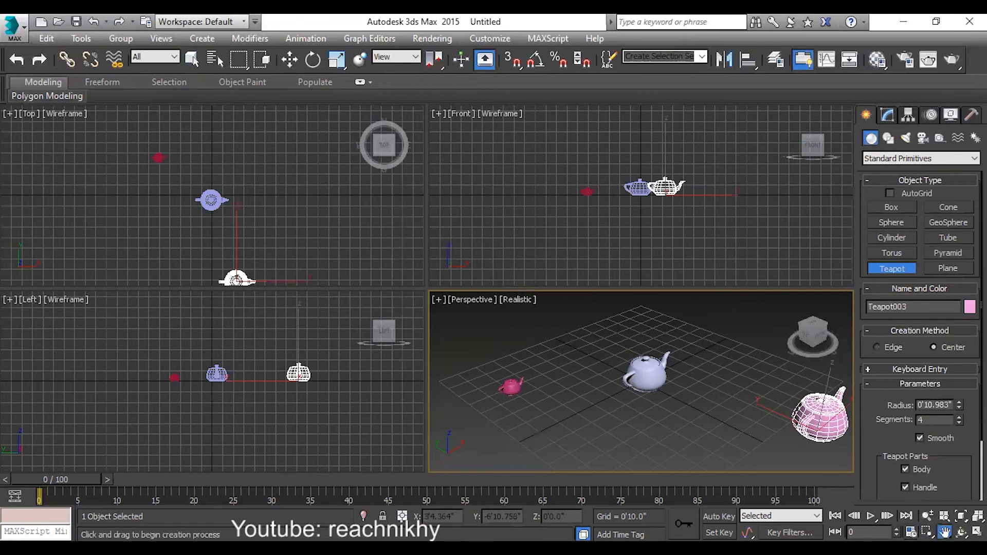
- Shift the Perspective view slightly across the three new teapots with Pan View
click(945, 533)
mouse_move(649, 382)
mouse_down()
mouse_move(665, 388)
mouse_move(524, 375)
mouse_move(788, 389)
mouse_move(571, 377)
mouse_move(770, 377)
mouse_move(634, 381)
mouse_up()
drag(538, 410, 595, 410)
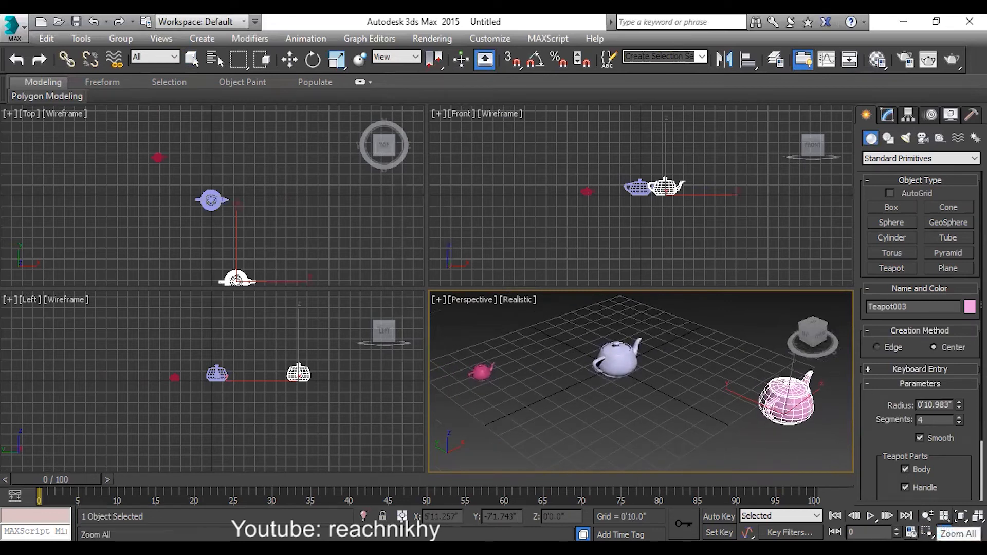
- Rotate the Perspective view around the selected teapot with the Orbit tool
click(961, 532)
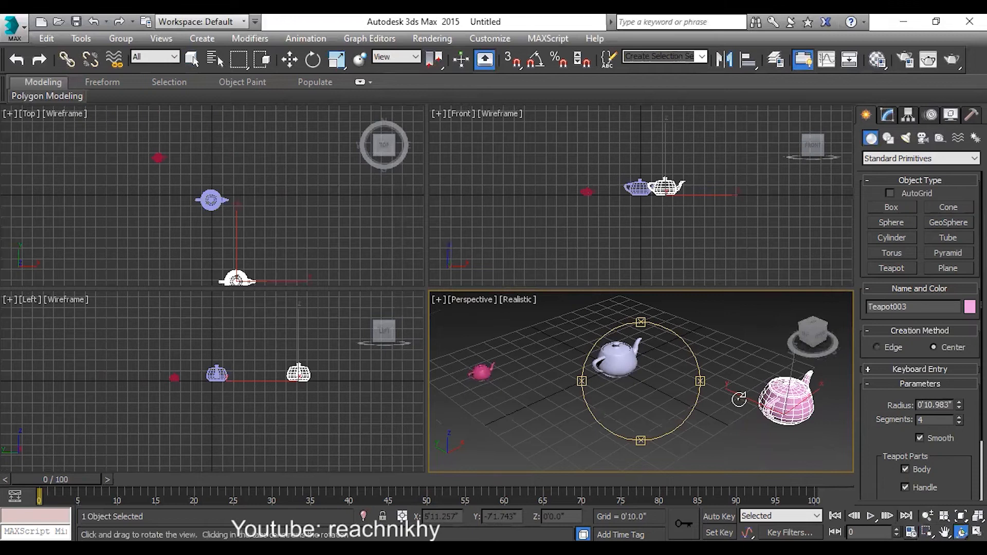
mouse_move(623, 382)
mouse_down()
mouse_move(654, 396)
mouse_move(614, 387)
mouse_up()
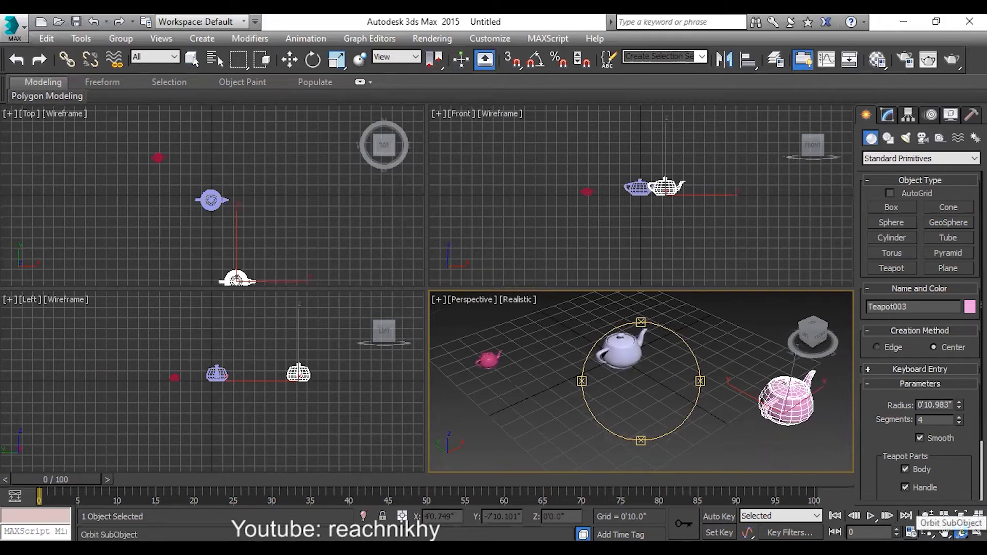
- Zoom all viewports to the selected pink teapot and rotate a zoomed-out Perspective view with the Orbit tool
drag(961, 516, 979, 501)
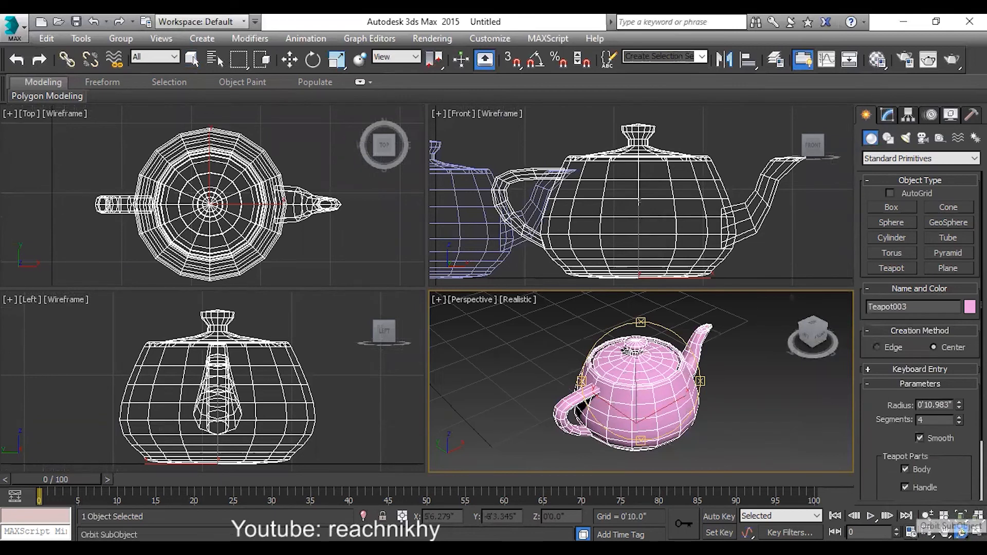
drag(960, 516, 962, 486)
drag(609, 383, 645, 366)
scroll(637, 379, down, 6)
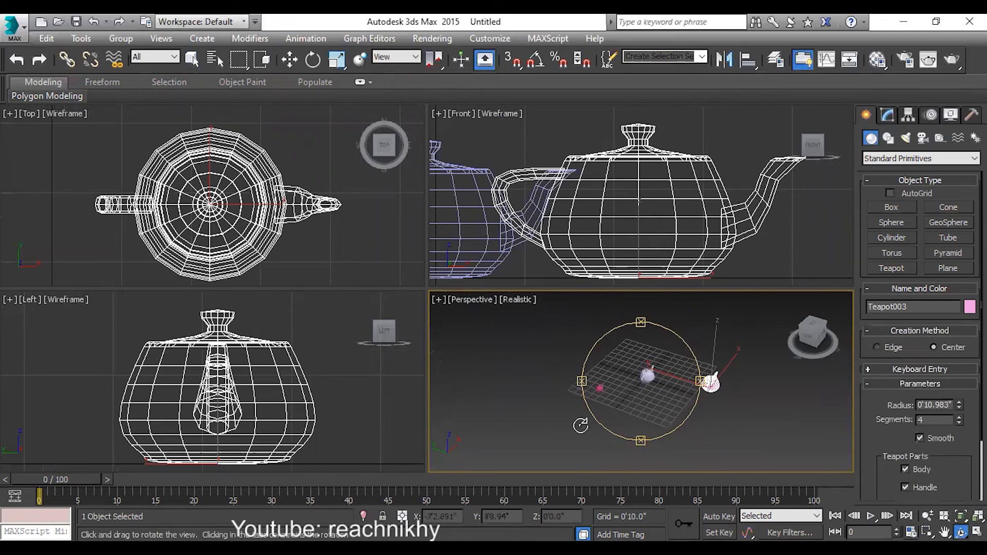
mouse_move(622, 404)
mouse_down()
mouse_move(637, 398)
mouse_move(627, 396)
mouse_up()
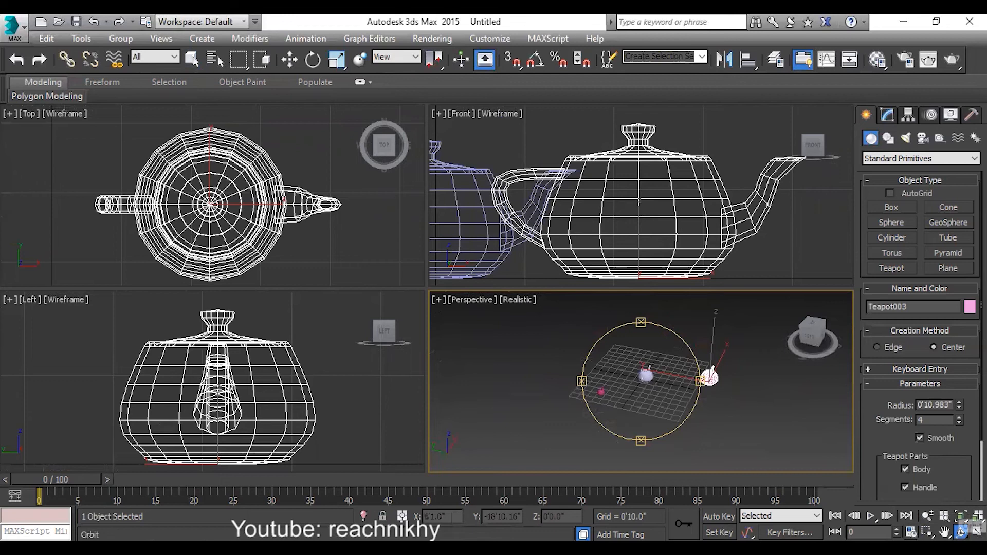
- Rotate the Perspective view around the selected pink teapot with Orbit Selected until the grid is seen from above
drag(961, 532, 963, 504)
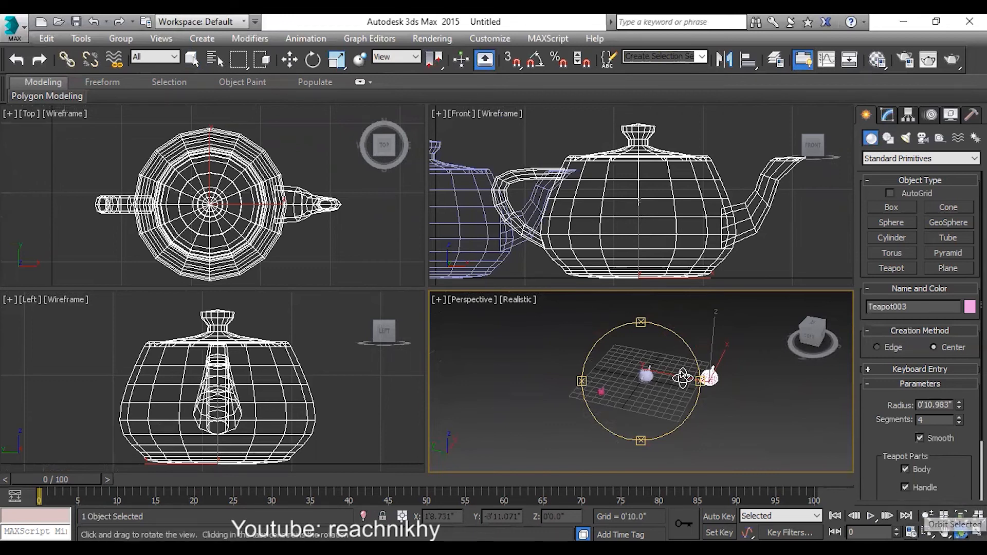
drag(623, 392, 678, 406)
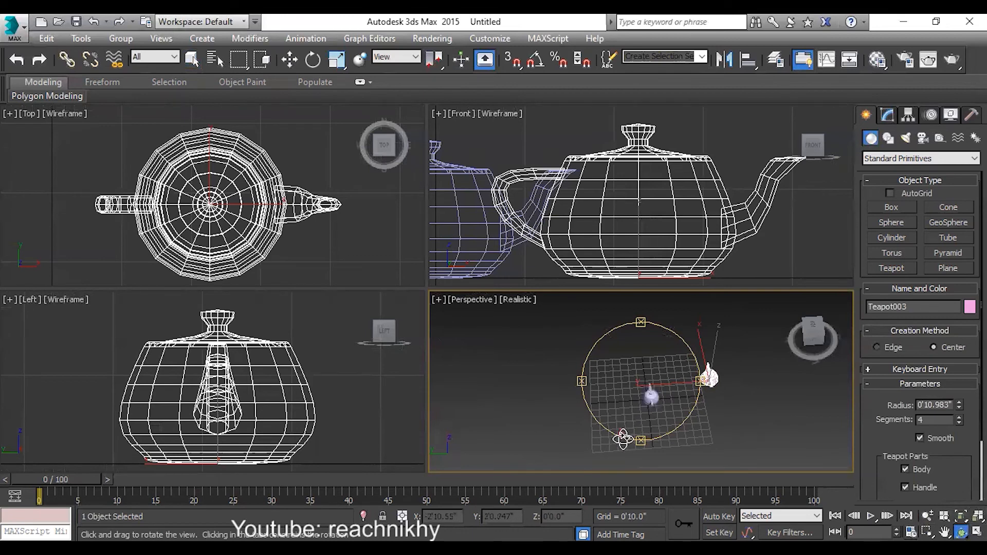
drag(600, 389, 485, 251)
- Select the small red teapot with the Move tool and orbit the Perspective view around it
click(288, 60)
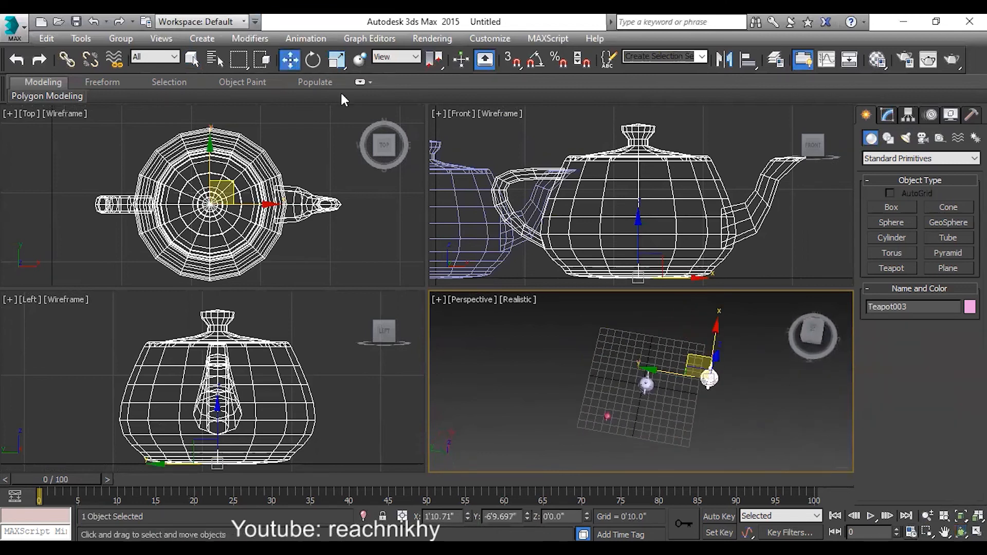
click(608, 417)
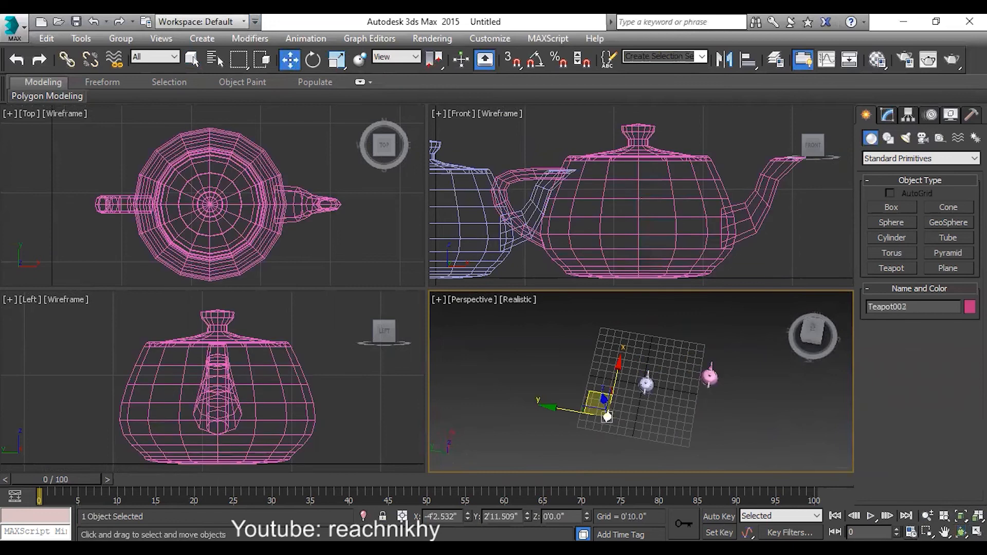
key(ctrl+r)
mouse_move(624, 404)
mouse_down()
mouse_move(908, 407)
mouse_move(892, 430)
mouse_move(677, 434)
mouse_move(302, 375)
mouse_move(560, 411)
mouse_move(643, 407)
mouse_move(615, 392)
mouse_up()
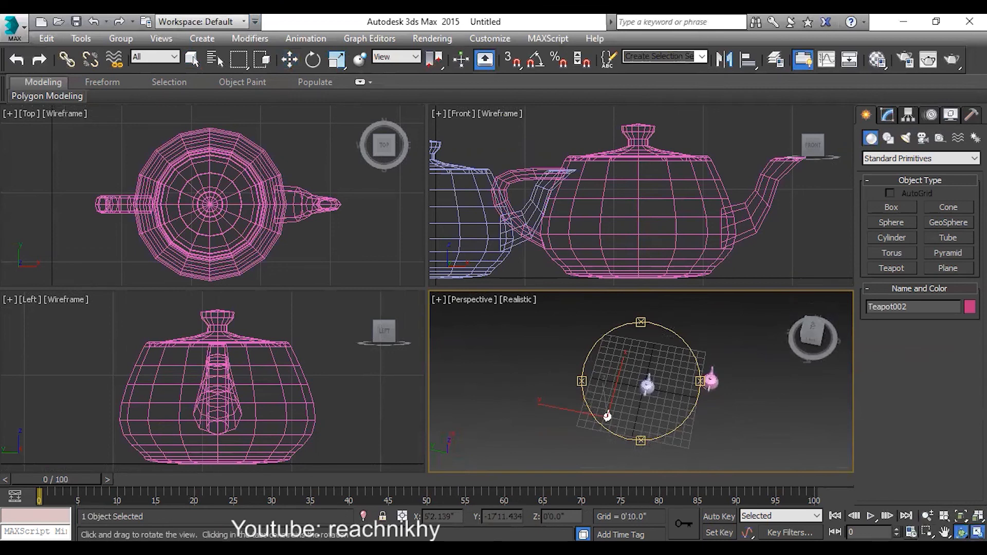
- Maximize the Perspective viewport, orbit it to a low side angle, and restore the four-viewport layout
click(977, 533)
click(976, 533)
key(alt+w)
drag(390, 368, 440, 335)
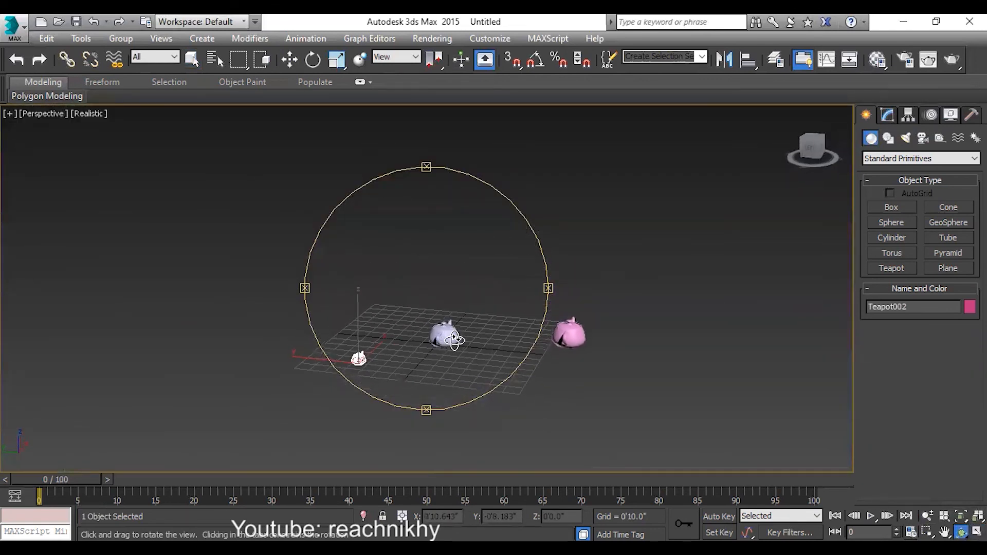
key(alt+w)
key(alt+w)
key(alt+w)
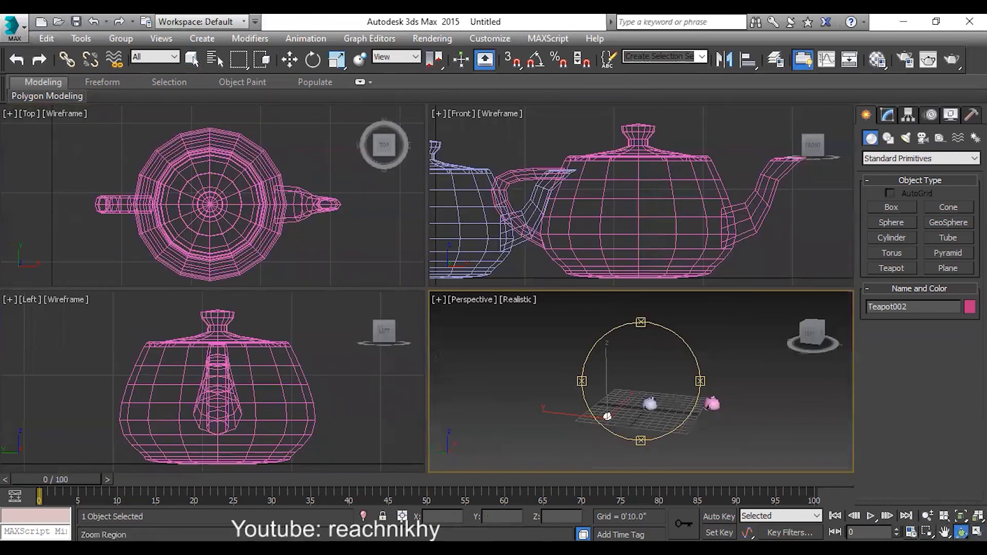